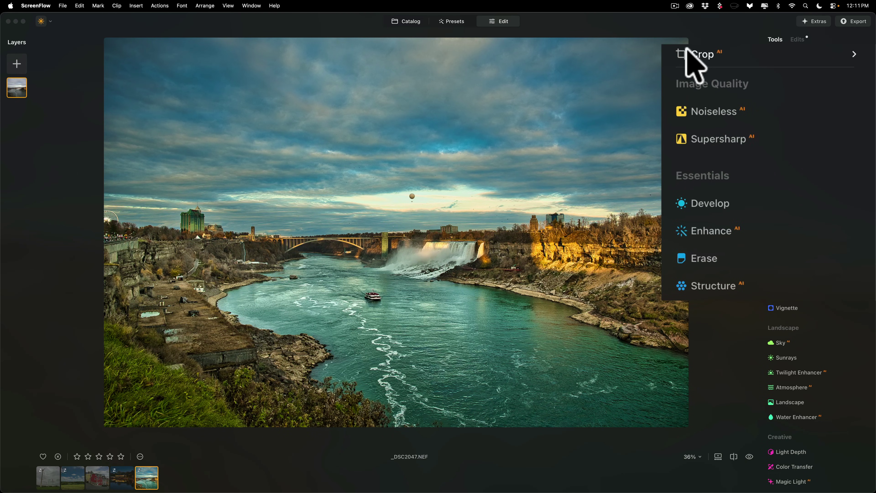
- Open the Crop tool and close it without cropping, then browse the tools list
{"action": "left_click", "coordinate": [688, 54]}
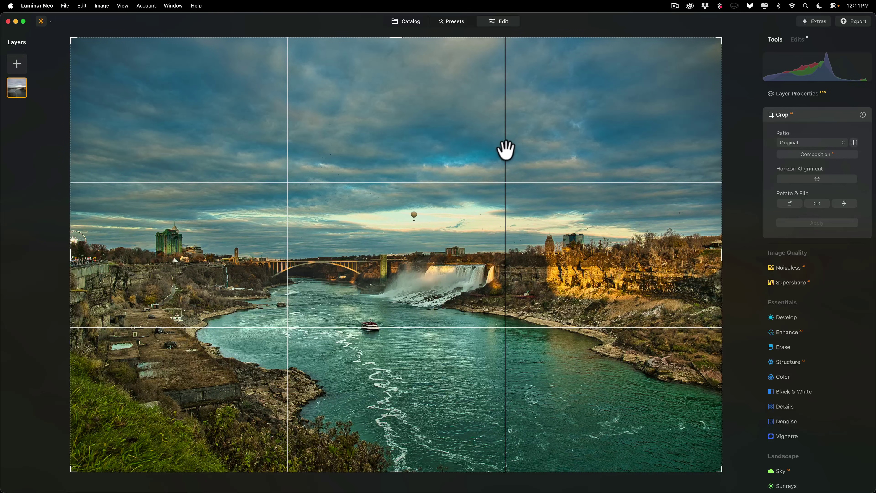
{"action": "left_click", "coordinate": [814, 116]}
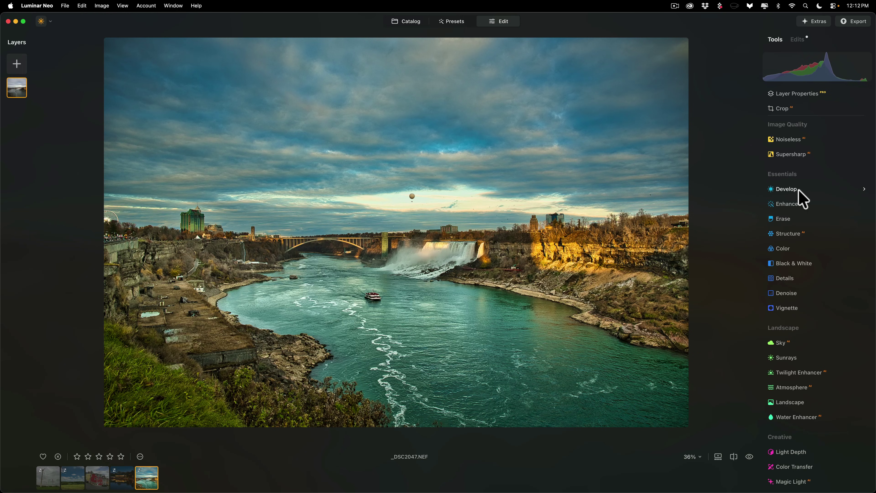
{"action": "scroll", "coordinate": [801, 198], "scroll_direction": "down", "scroll_amount": 10}
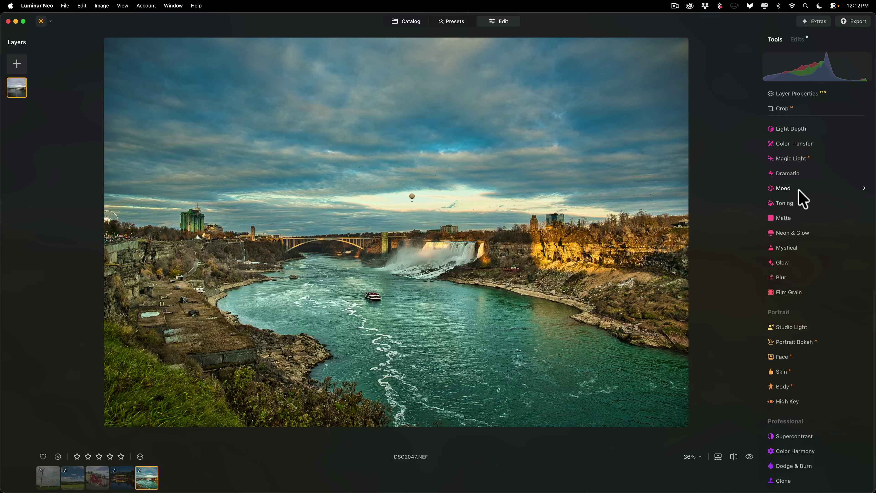
{"action": "scroll", "coordinate": [801, 199], "scroll_direction": "up", "scroll_amount": 5}
{"action": "scroll", "coordinate": [801, 199], "scroll_direction": "down", "scroll_amount": 3}
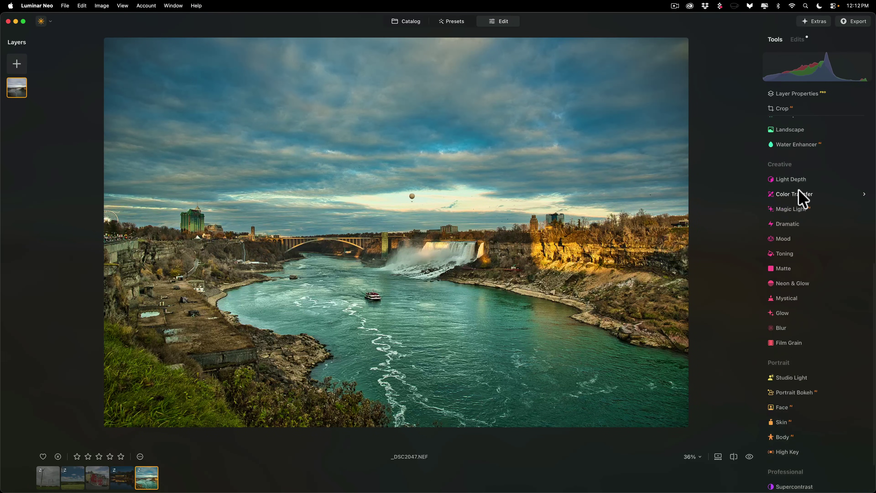
{"action": "scroll", "coordinate": [800, 199], "scroll_direction": "up", "scroll_amount": 8}
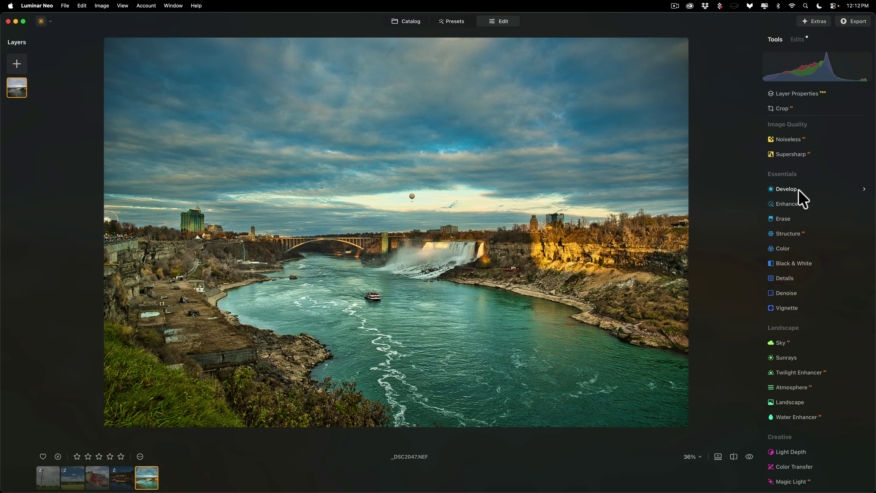
{"action": "scroll", "coordinate": [800, 199], "scroll_direction": "down", "scroll_amount": 8}
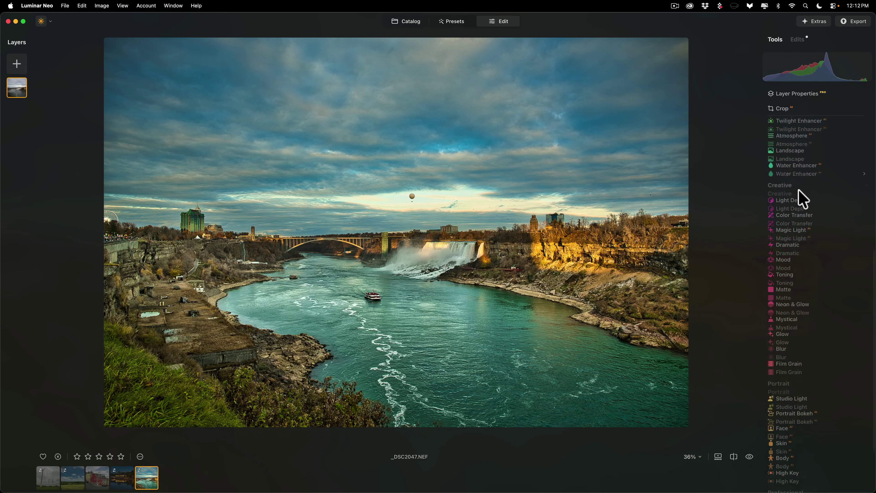
{"action": "scroll", "coordinate": [801, 199], "scroll_direction": "up", "scroll_amount": 8}
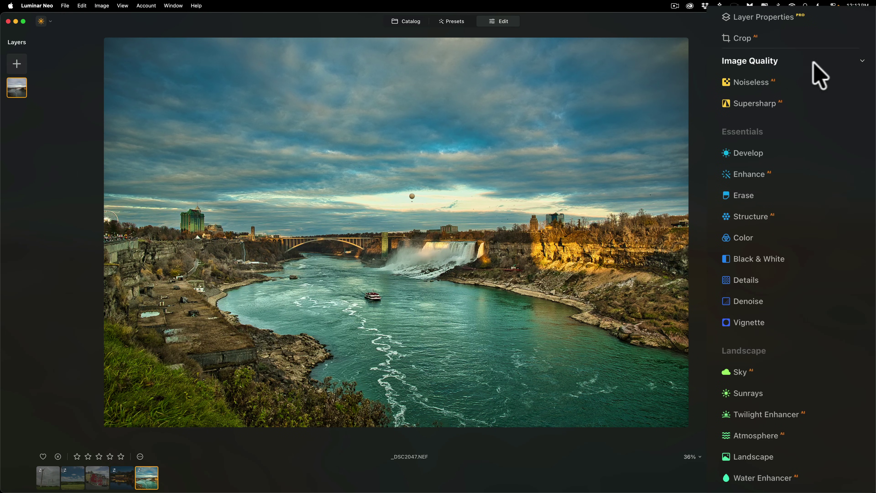
- Collapse the Image Quality, Essentials, Landscape, Creative, Portrait and Professional tool groups
{"action": "left_click", "coordinate": [863, 62]}
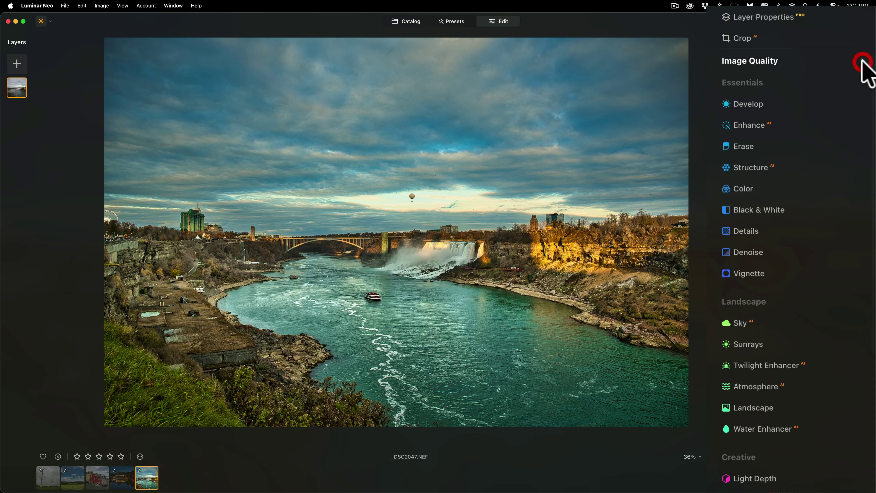
{"action": "left_click", "coordinate": [861, 85]}
{"action": "left_click", "coordinate": [861, 105]}
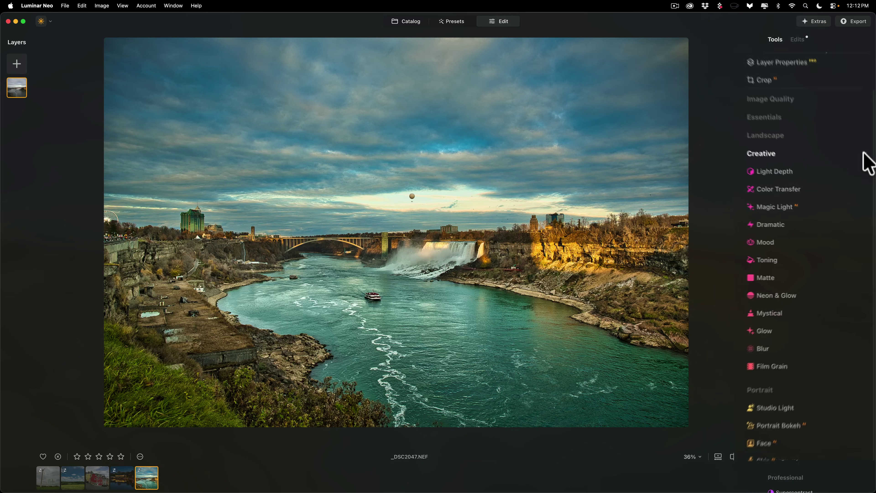
{"action": "left_click", "coordinate": [865, 170]}
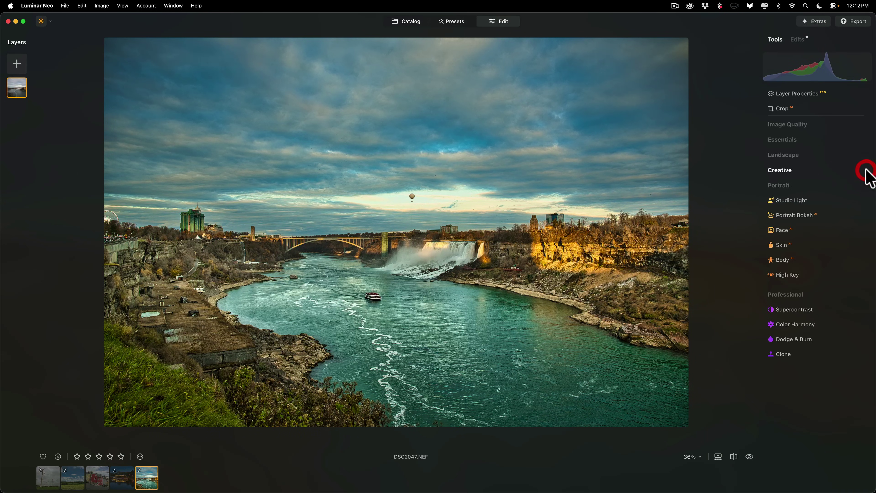
{"action": "left_click", "coordinate": [866, 185]}
{"action": "left_click", "coordinate": [866, 201]}
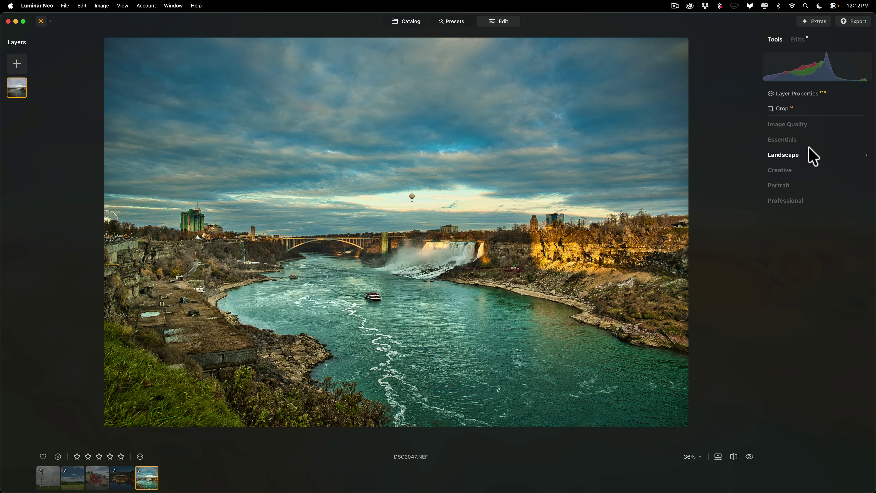
- Re-expand the Essentials, Image Quality, Landscape, Creative, Portrait and Professional tool groups
{"action": "left_click", "coordinate": [866, 140]}
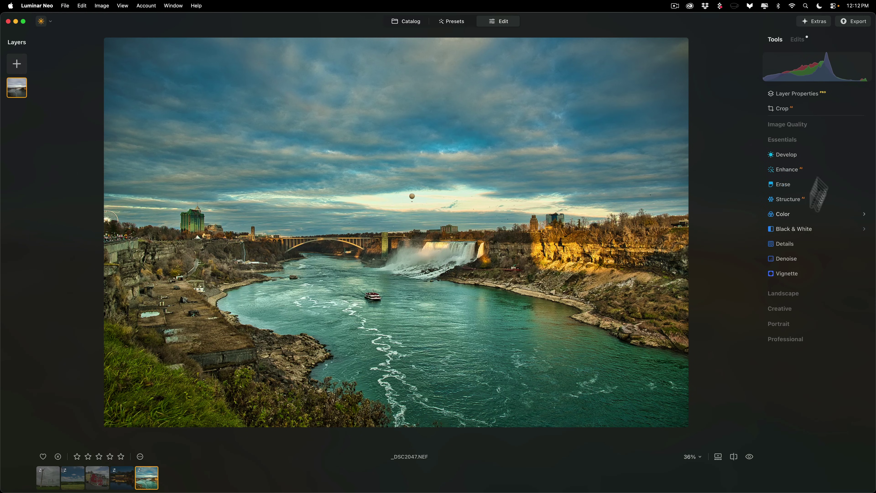
{"action": "left_click", "coordinate": [866, 140]}
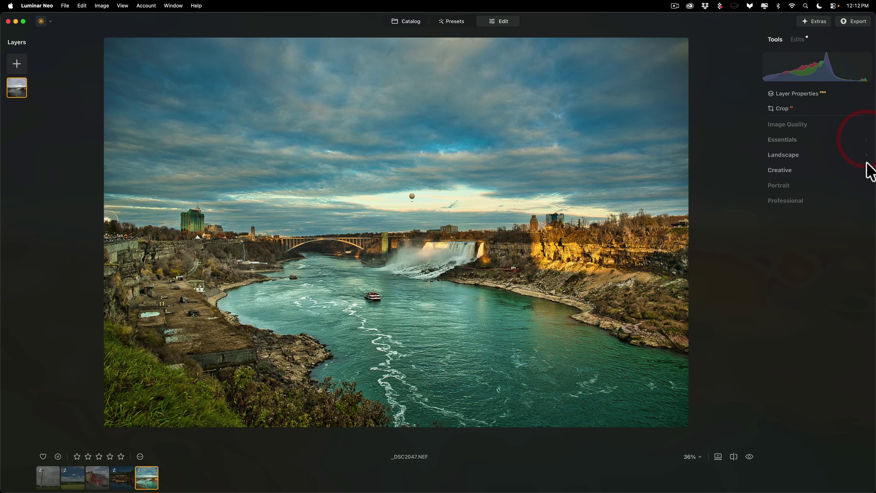
{"action": "left_click", "coordinate": [866, 140]}
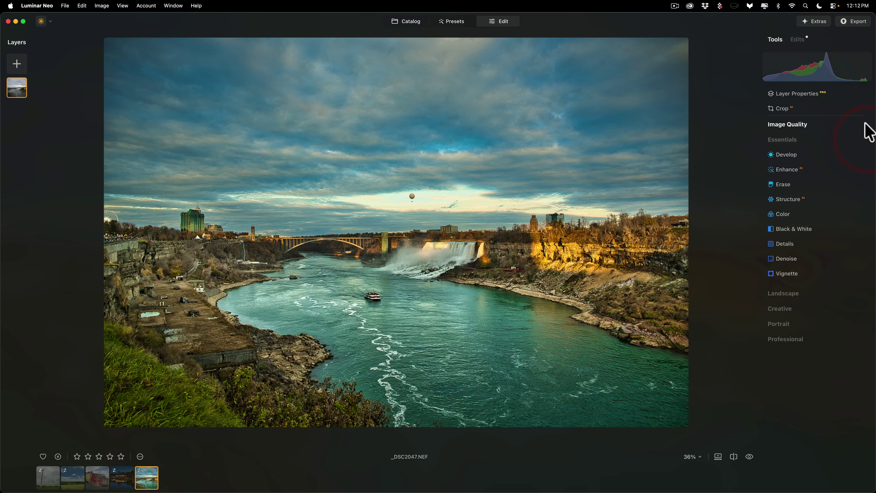
{"action": "left_click", "coordinate": [866, 125]}
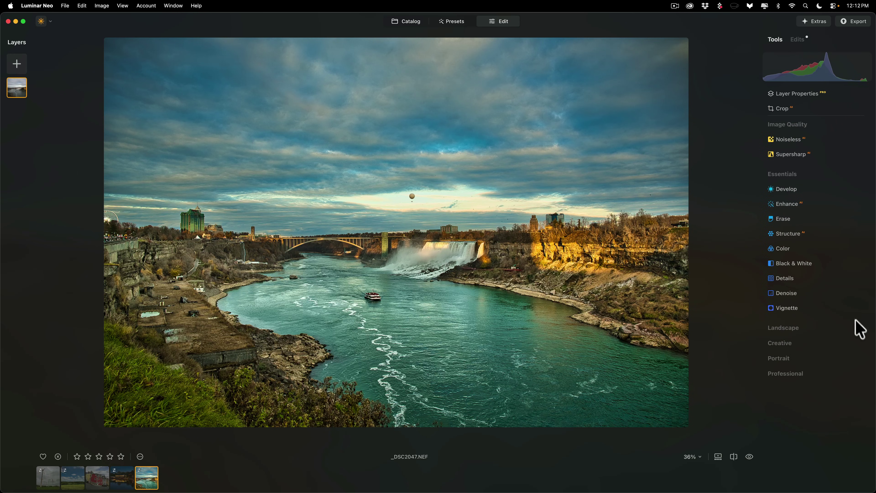
{"action": "left_click", "coordinate": [866, 333]}
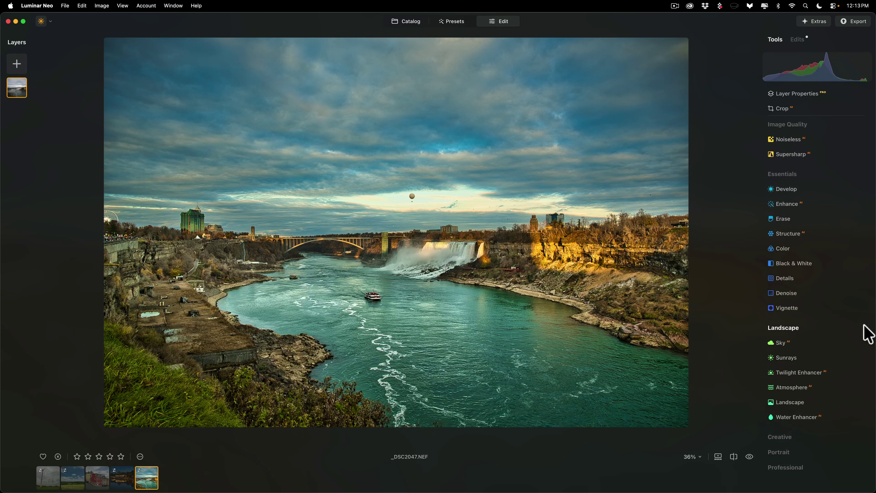
{"action": "left_click", "coordinate": [865, 437]}
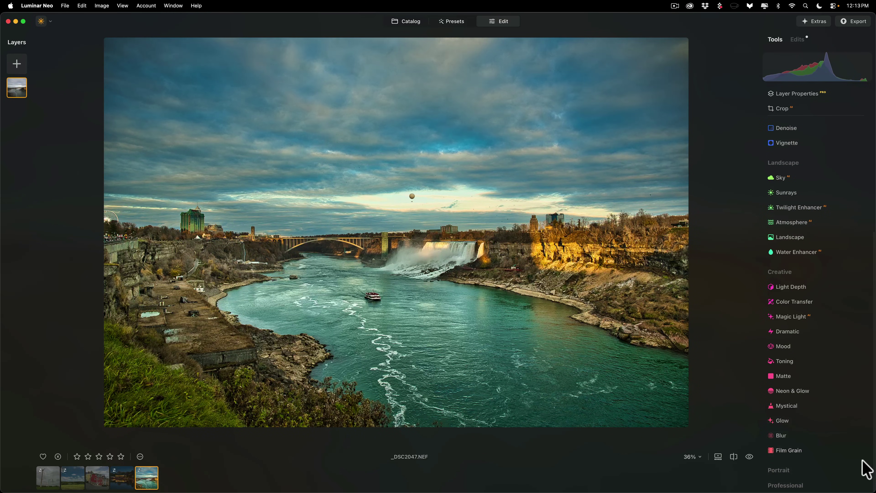
{"action": "left_click", "coordinate": [864, 470]}
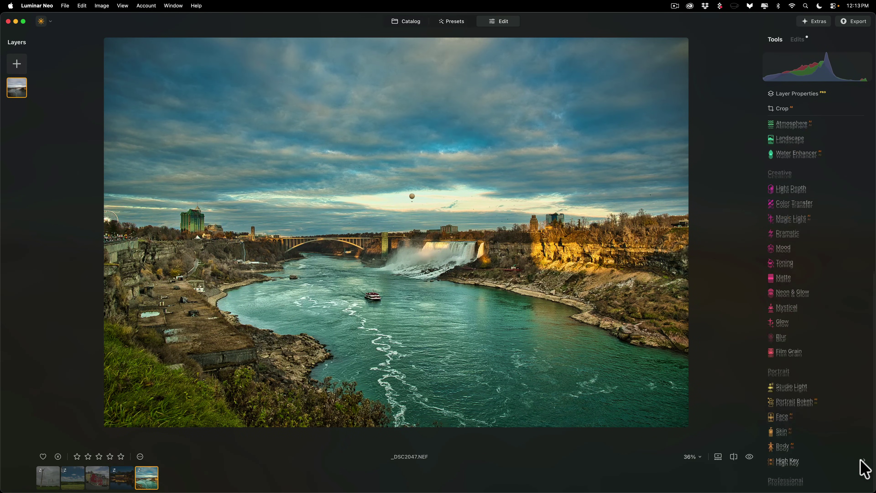
{"action": "left_click", "coordinate": [864, 484]}
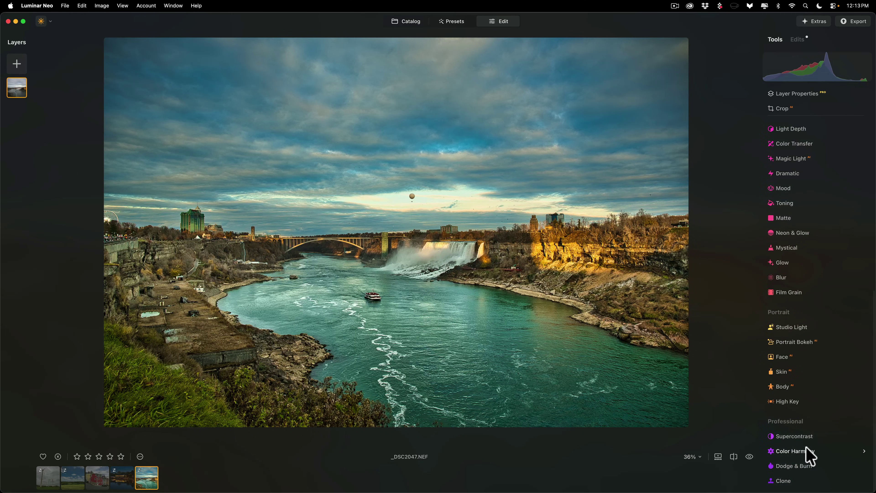
- Add the Develop tool to Favorites
{"action": "scroll", "coordinate": [790, 262], "scroll_direction": "up", "scroll_amount": 3}
{"action": "scroll", "coordinate": [779, 257], "scroll_direction": "down", "scroll_amount": 3}
{"action": "scroll", "coordinate": [792, 245], "scroll_direction": "up", "scroll_amount": 10}
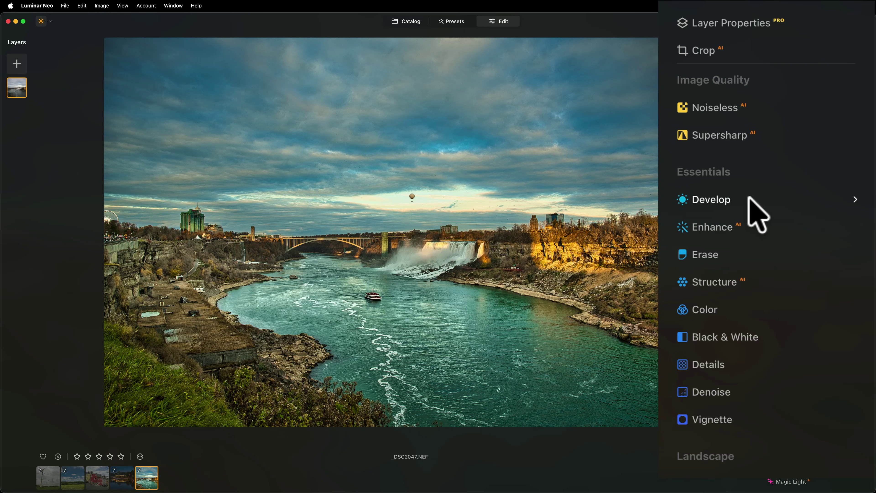
{"action": "left_click", "coordinate": [758, 202]}
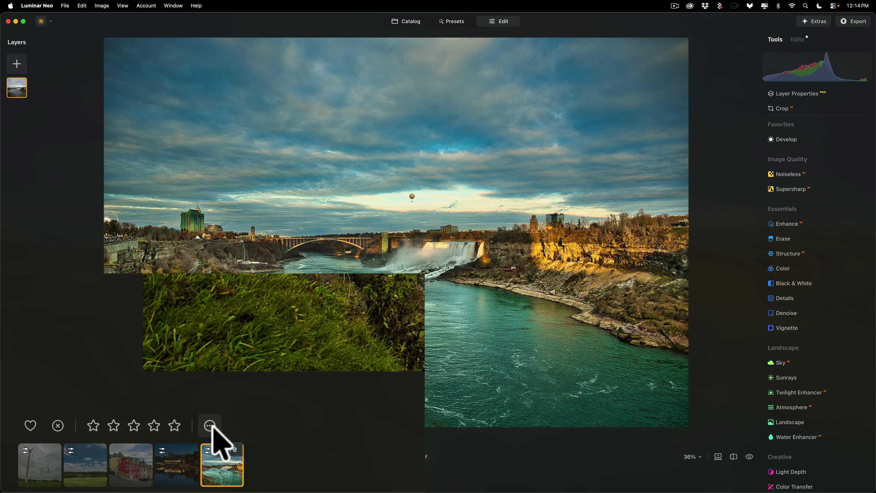
{"action": "left_click", "coordinate": [140, 457]}
{"action": "left_click", "coordinate": [163, 435]}
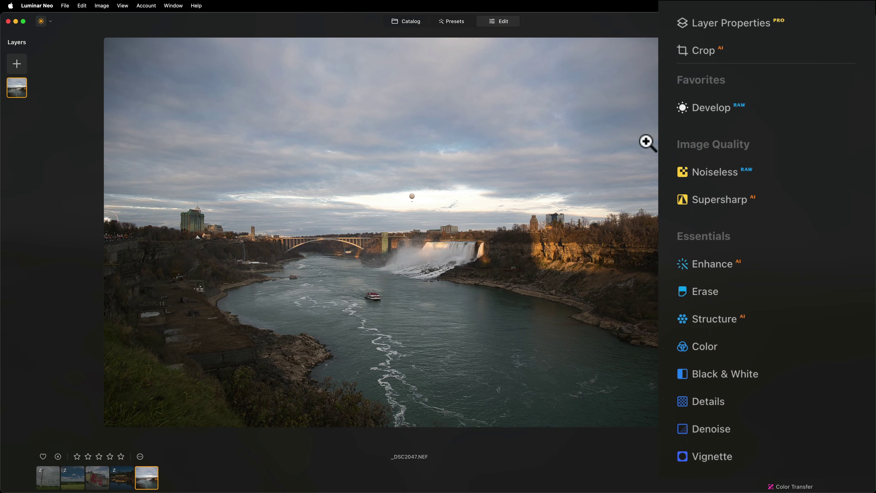
{"action": "key", "text": "super+j"}
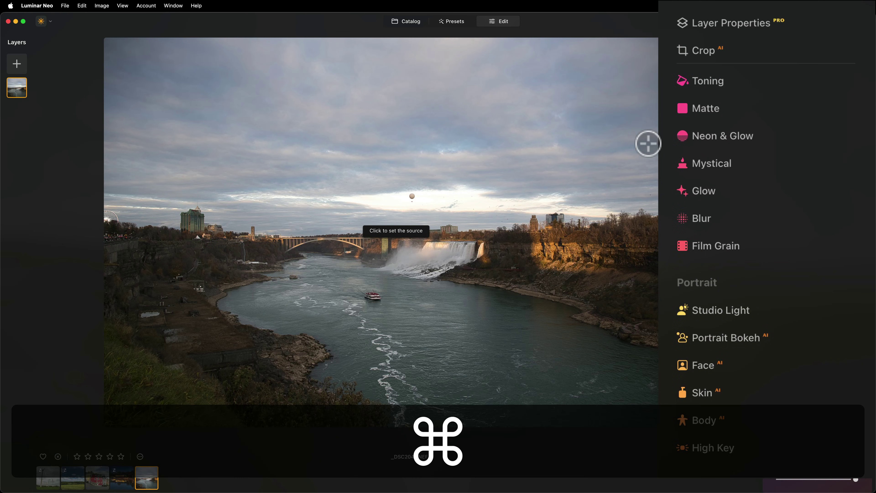
{"action": "key", "text": "super+z"}
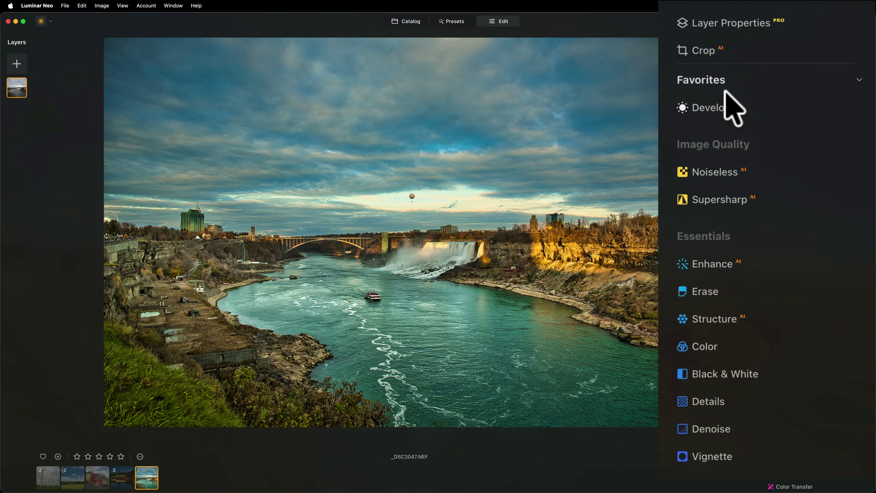
- Add Enhance and Structure to the favourite tools via their right-click menus
{"action": "right_click", "coordinate": [768, 264]}
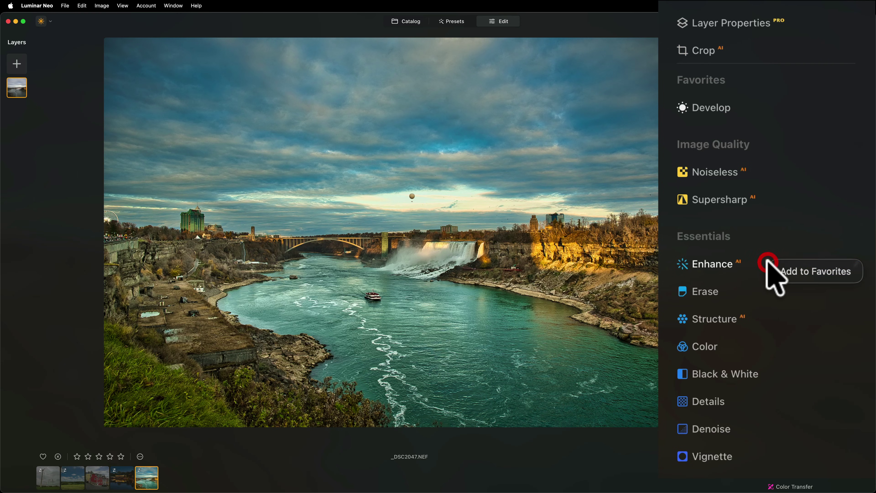
{"action": "left_click", "coordinate": [782, 268]}
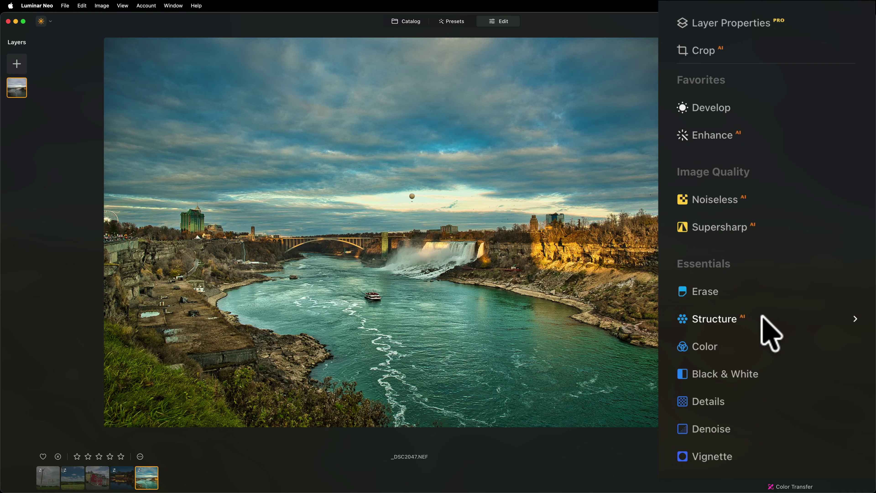
{"action": "right_click", "coordinate": [762, 328]}
{"action": "left_click", "coordinate": [783, 327]}
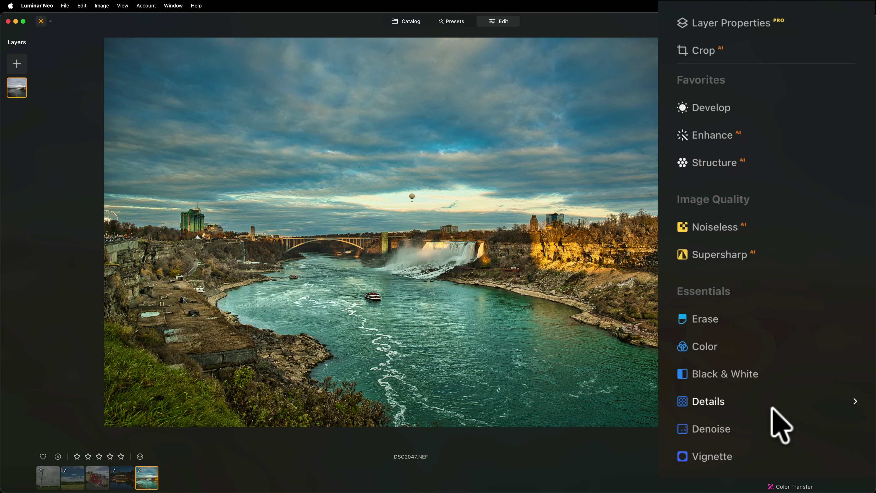
- Add Light Depth from the Creative section to Favorites and return to the panel top
{"action": "scroll", "coordinate": [773, 408], "scroll_direction": "down", "scroll_amount": 5}
{"action": "scroll", "coordinate": [772, 417], "scroll_direction": "down", "scroll_amount": 3}
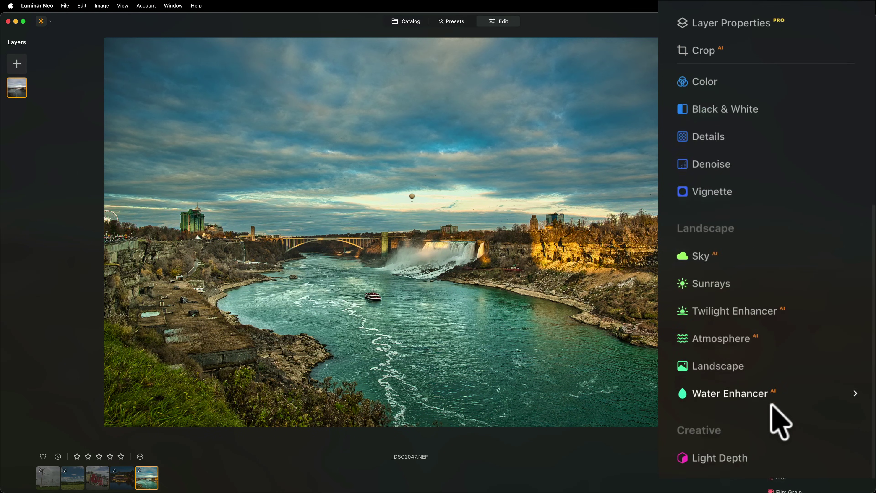
{"action": "left_click", "coordinate": [852, 140]}
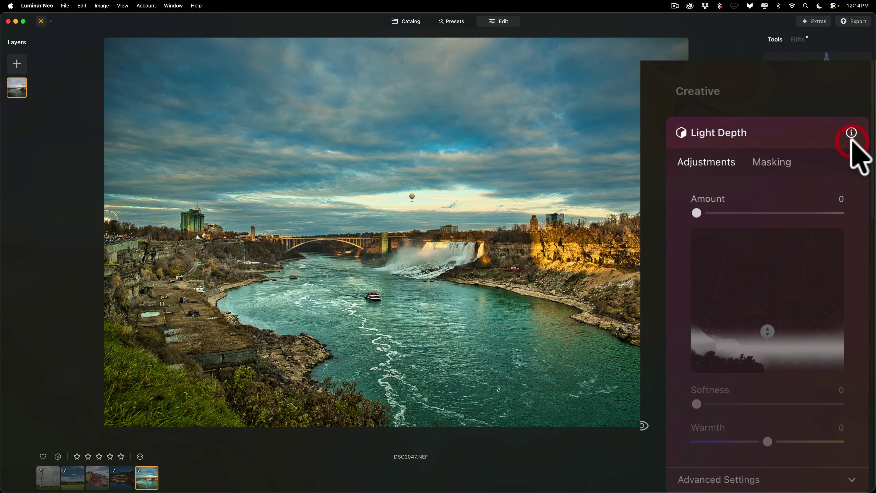
{"action": "left_click", "coordinate": [773, 130]}
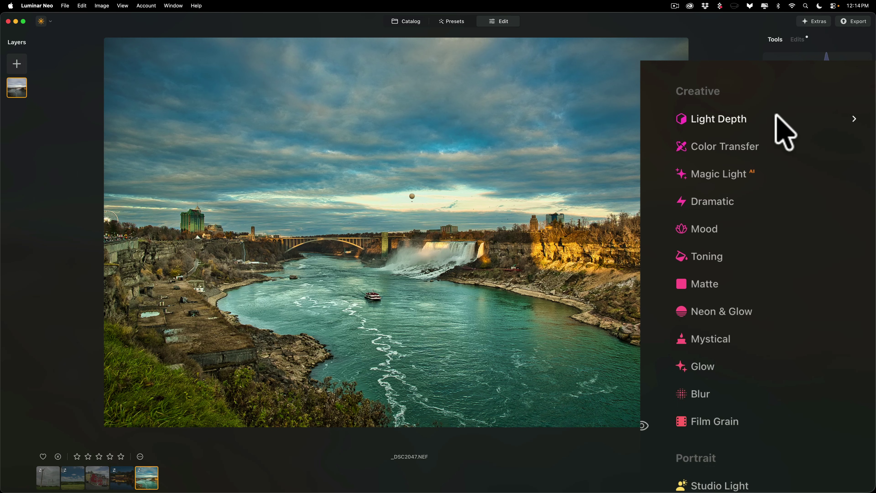
{"action": "left_click", "coordinate": [776, 117]}
{"action": "left_click", "coordinate": [761, 121]}
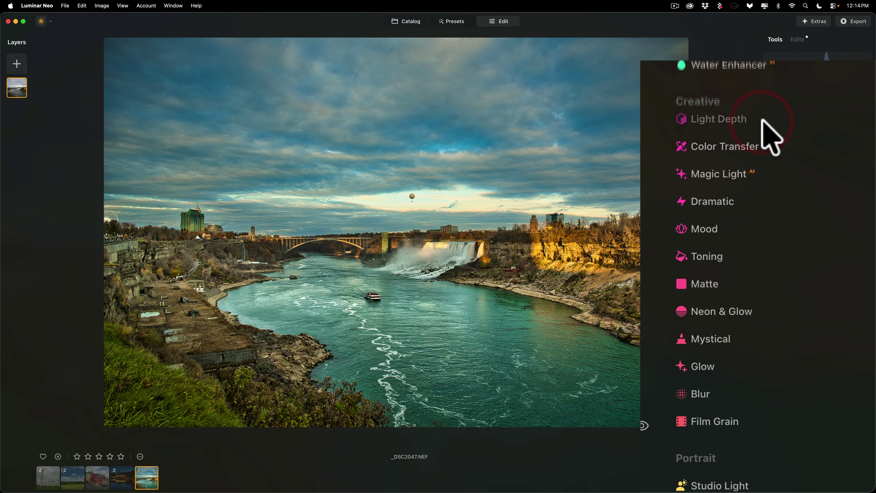
{"action": "scroll", "coordinate": [821, 283], "scroll_direction": "up", "scroll_amount": 5}
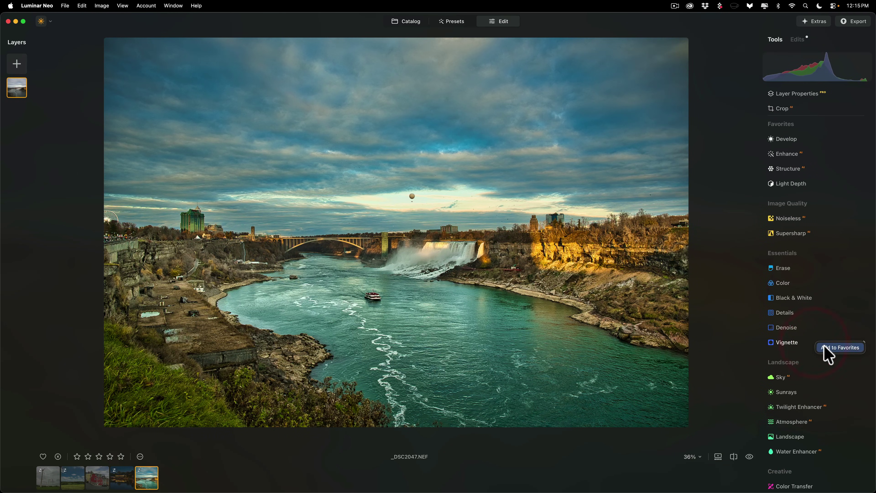
- Star Vignette under Essentials to add it to Favorites
{"action": "left_click", "coordinate": [814, 345]}
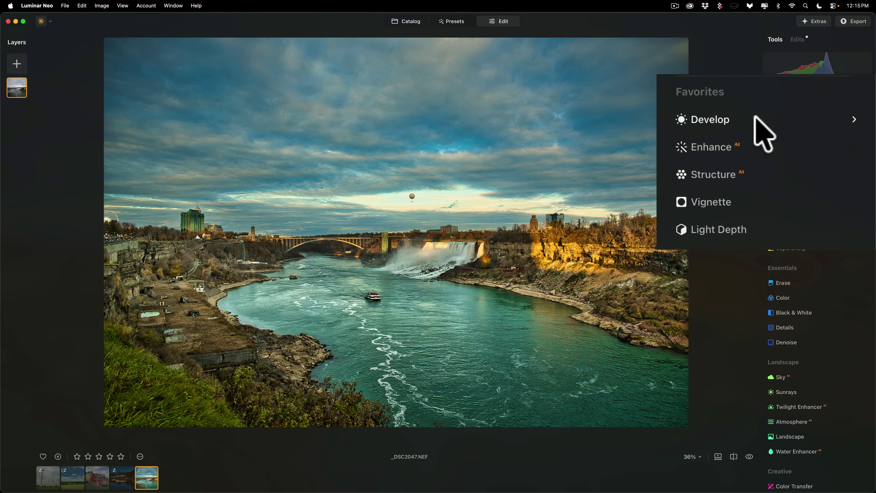
- Remove Develop, Enhance, Structure, Vignette and Light Depth from Favorites, then open _DSC1943.nef
{"action": "left_click", "coordinate": [757, 119]}
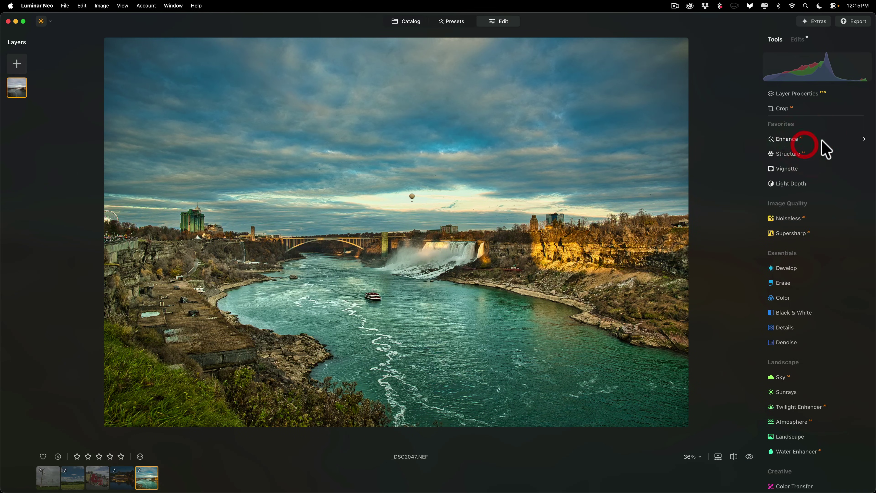
{"action": "left_click", "coordinate": [812, 144]}
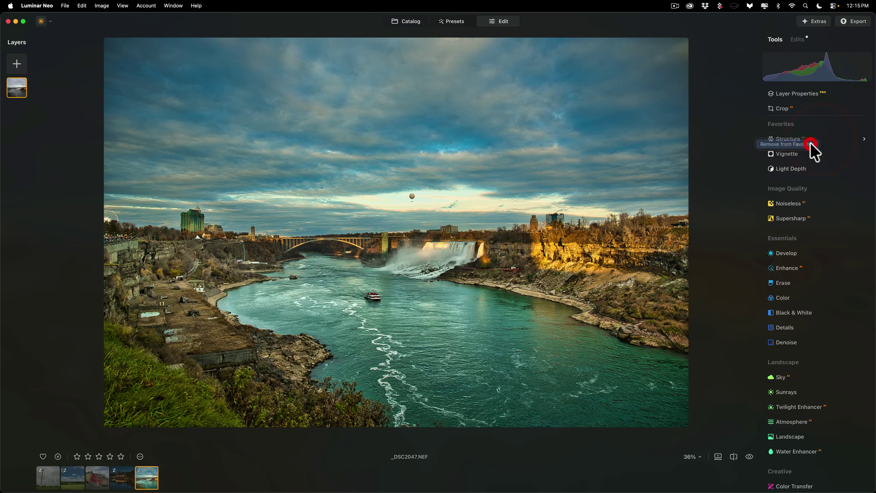
{"action": "left_click", "coordinate": [812, 144]}
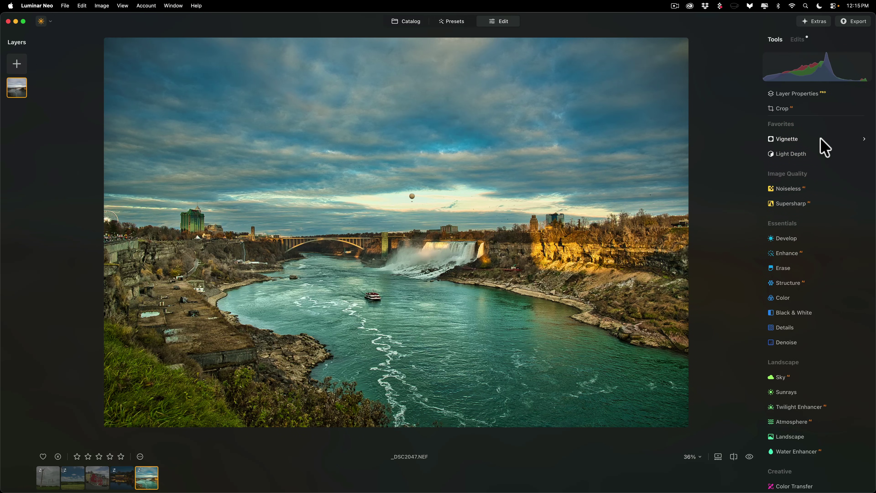
{"action": "left_click", "coordinate": [814, 143]}
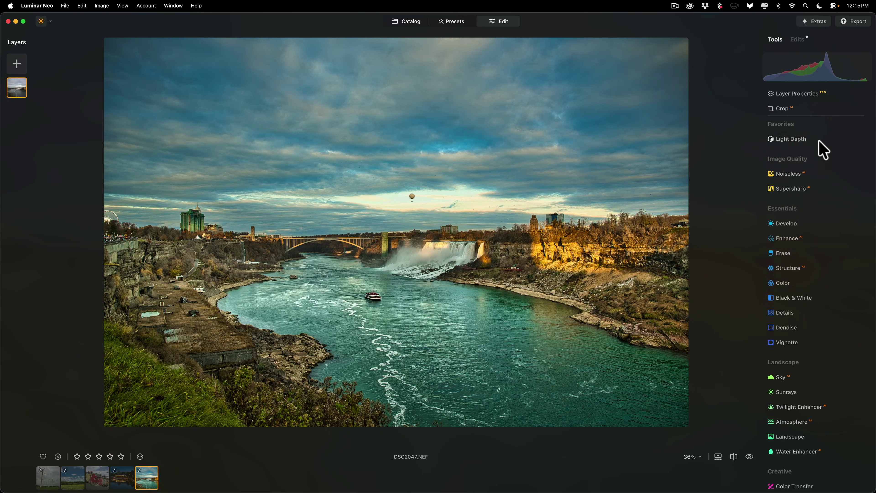
{"action": "left_click", "coordinate": [815, 142]}
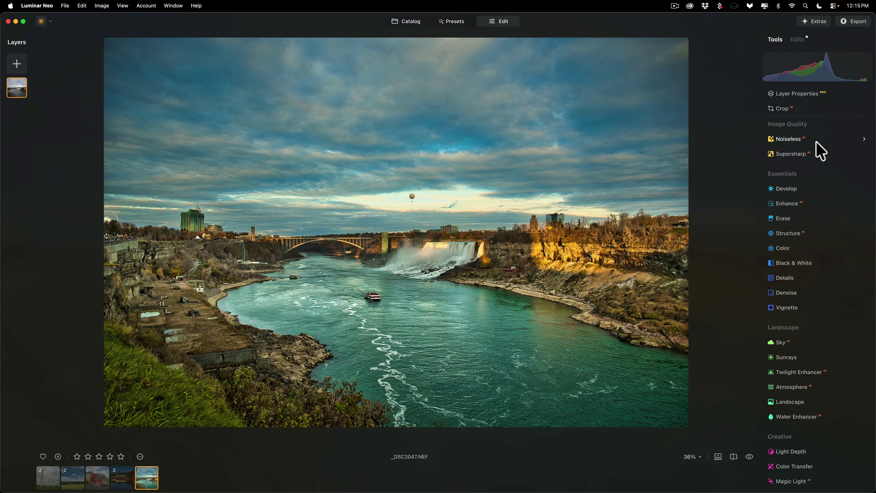
{"action": "scroll", "coordinate": [820, 150], "scroll_direction": "down", "scroll_amount": 1}
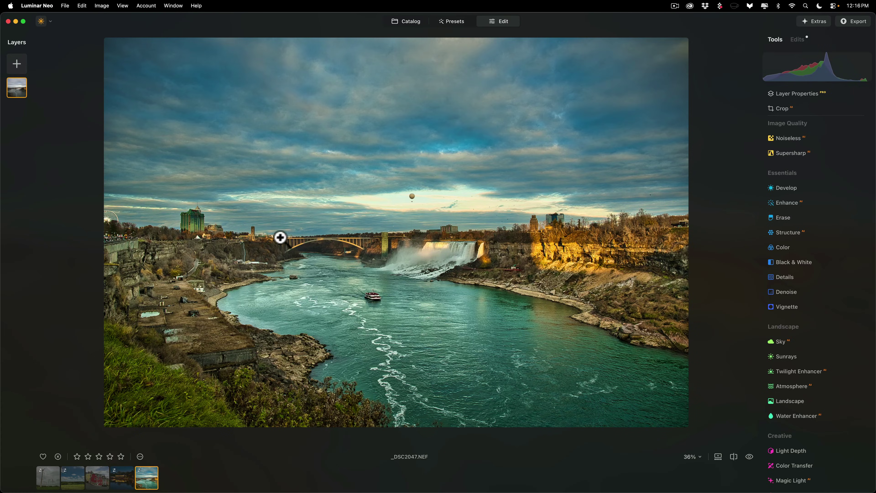
{"action": "left_click", "coordinate": [73, 477]}
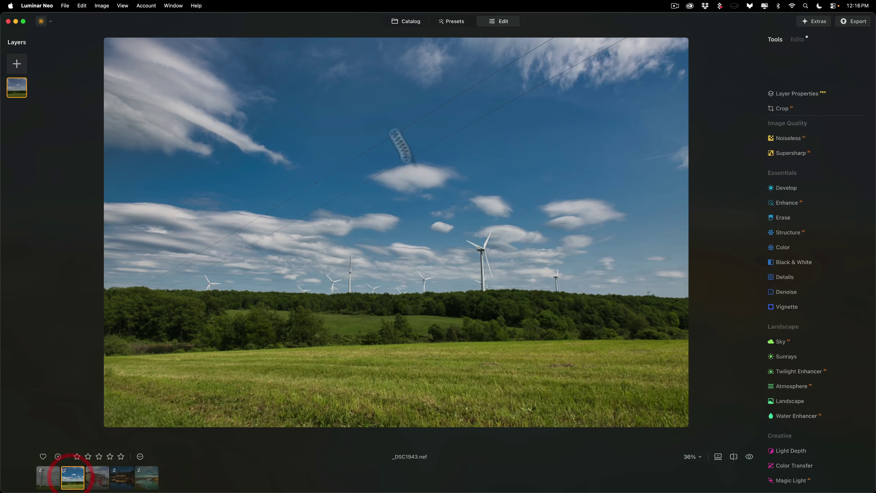
- Inspect the wires at 100%, then run Erase's Remove Powerlines under Objects Removal
{"action": "left_click", "coordinate": [359, 153]}
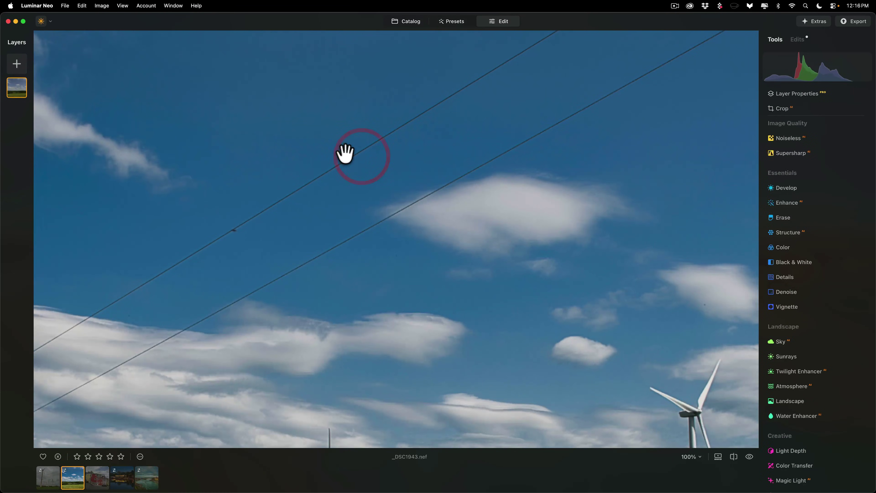
{"action": "left_click", "coordinate": [385, 198]}
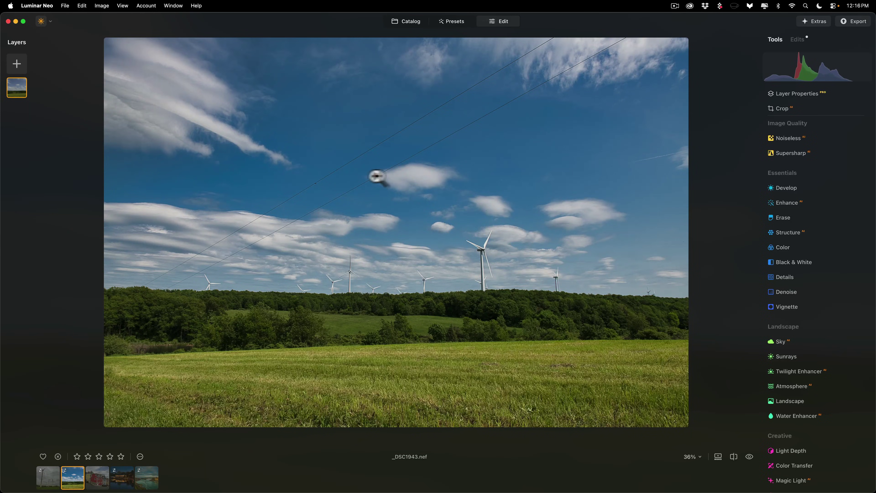
{"action": "left_click", "coordinate": [780, 224]}
{"action": "left_click", "coordinate": [718, 159]}
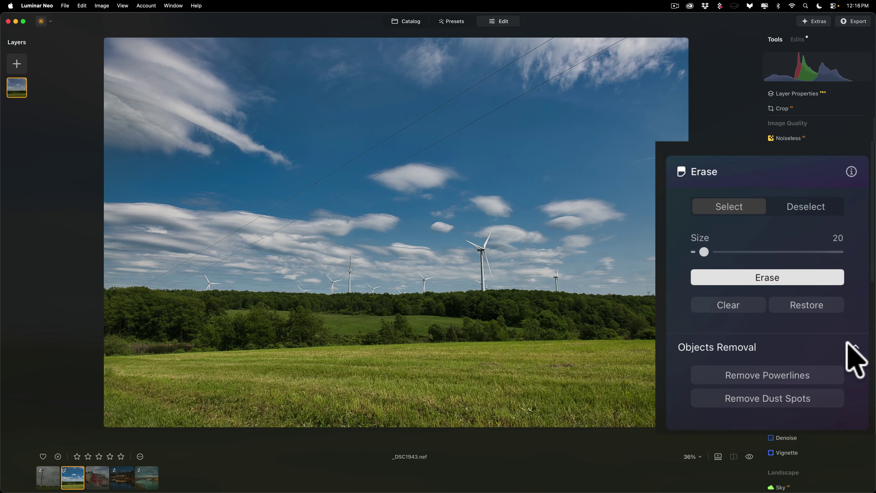
{"action": "left_click", "coordinate": [855, 346]}
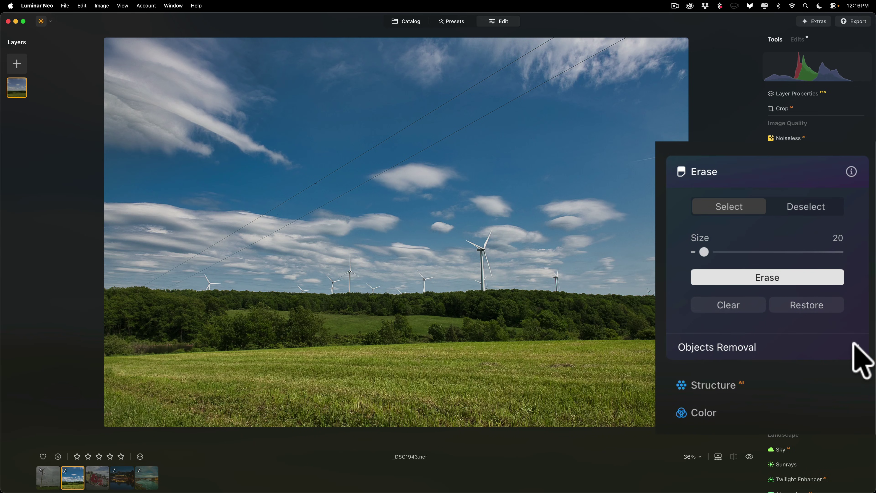
{"action": "left_click", "coordinate": [854, 345]}
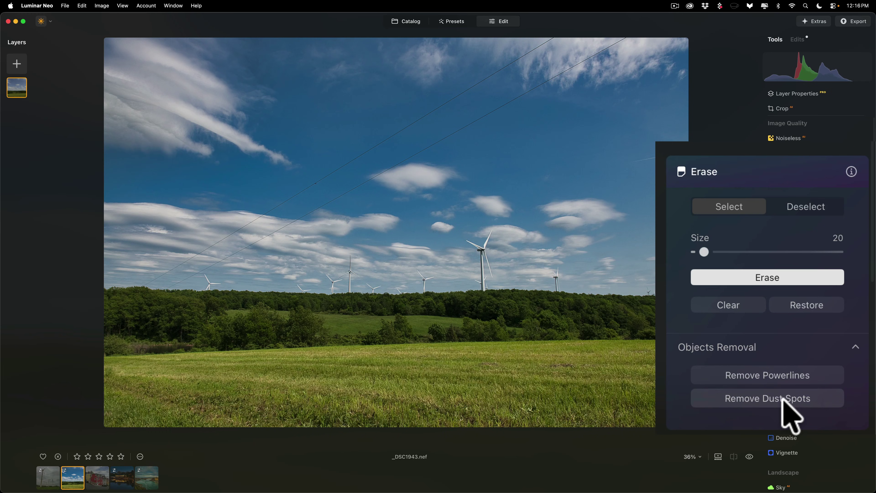
{"action": "left_click", "coordinate": [764, 373]}
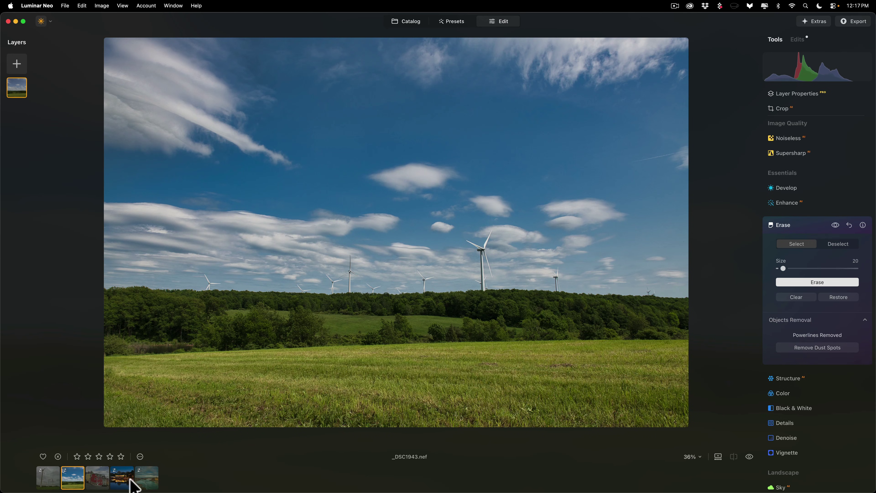
- Open _8001899.nef, auto-remove its power lines with Erase, and check the sky at 100%
{"action": "left_click", "coordinate": [48, 479]}
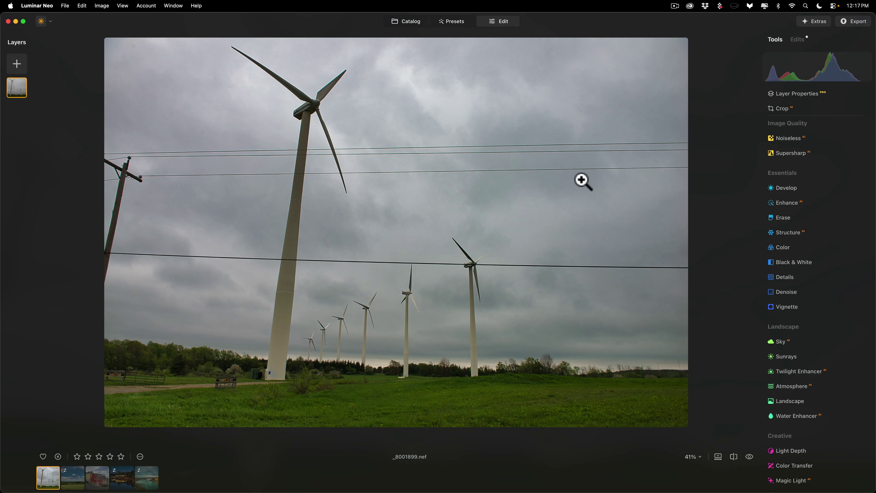
{"action": "left_click", "coordinate": [783, 221]}
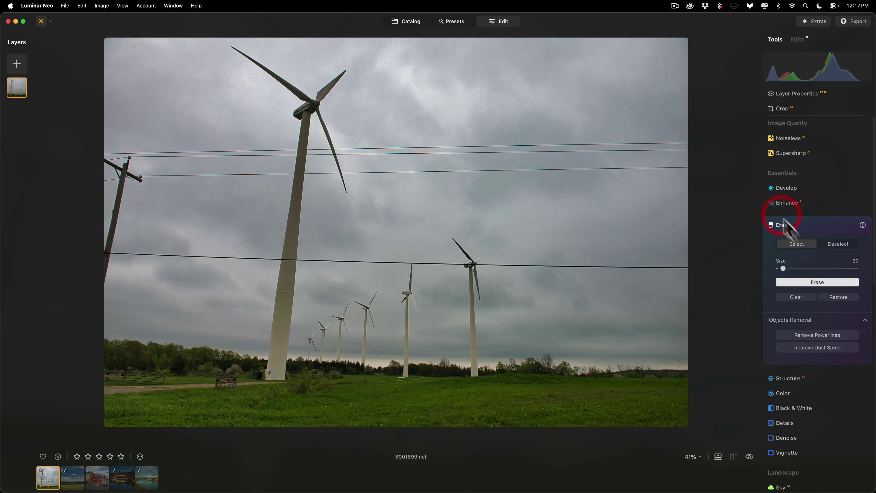
{"action": "left_click", "coordinate": [832, 334]}
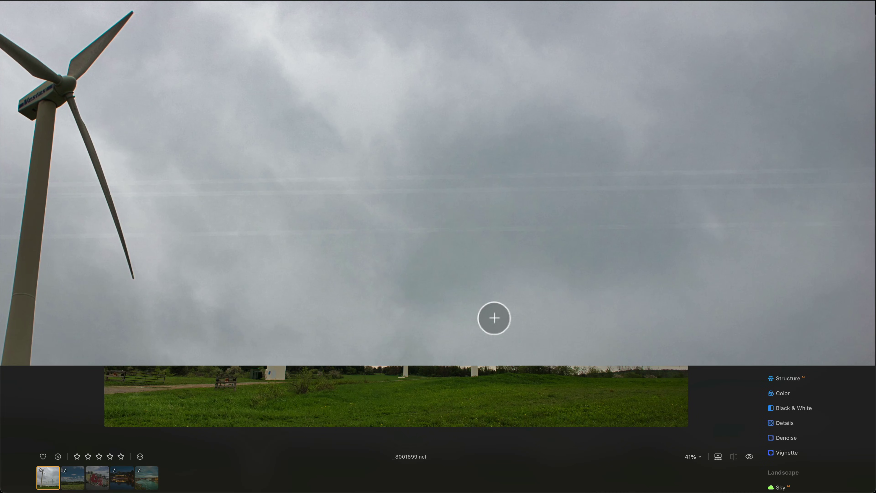
{"action": "key", "text": "super+equal"}
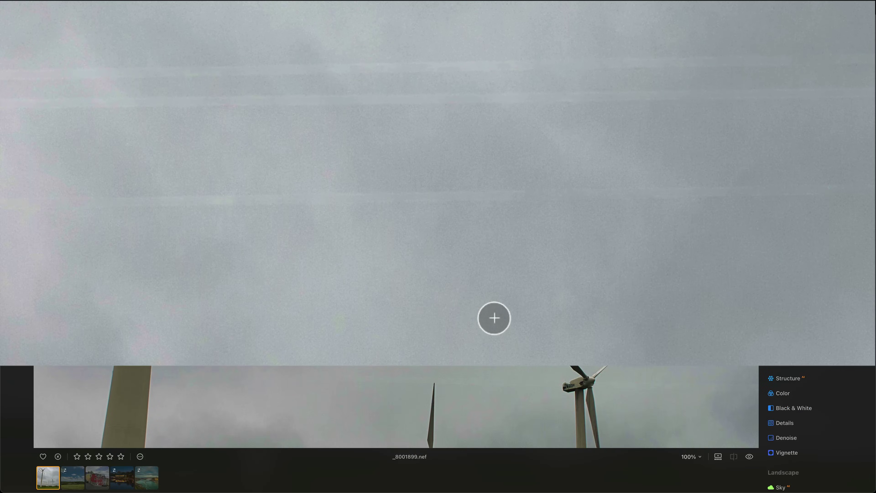
{"action": "key", "text": "super+0"}
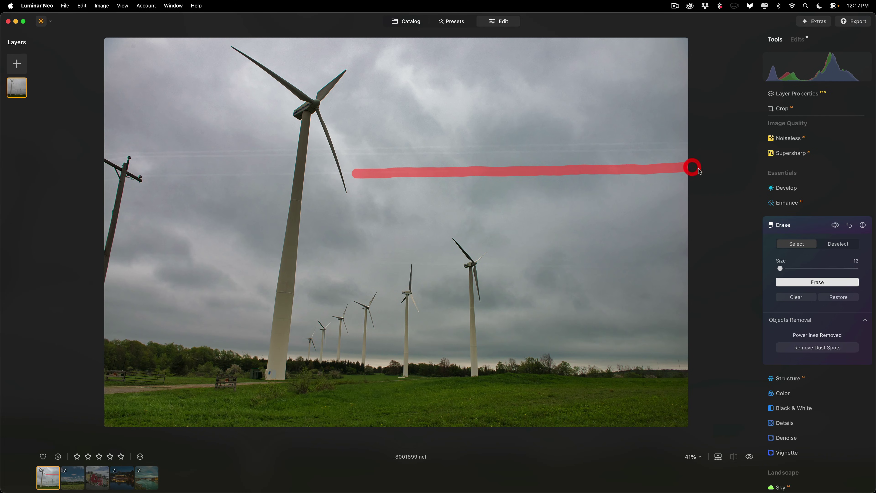
- Brush out a leftover wire trace with Erase, then reset all Erase edits
{"action": "left_click", "coordinate": [823, 281]}
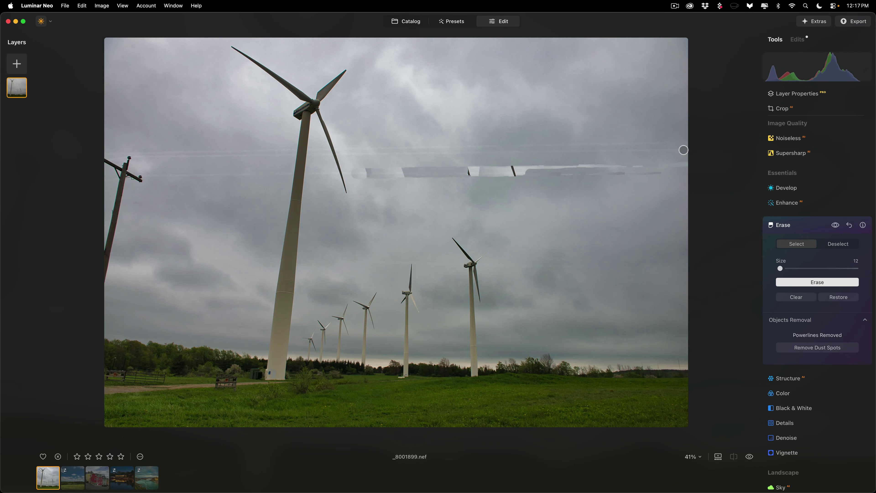
{"action": "left_click_drag", "start_coordinate": [684, 150], "coordinate": [631, 146]}
{"action": "left_click", "coordinate": [810, 282]}
{"action": "left_click", "coordinate": [849, 225]}
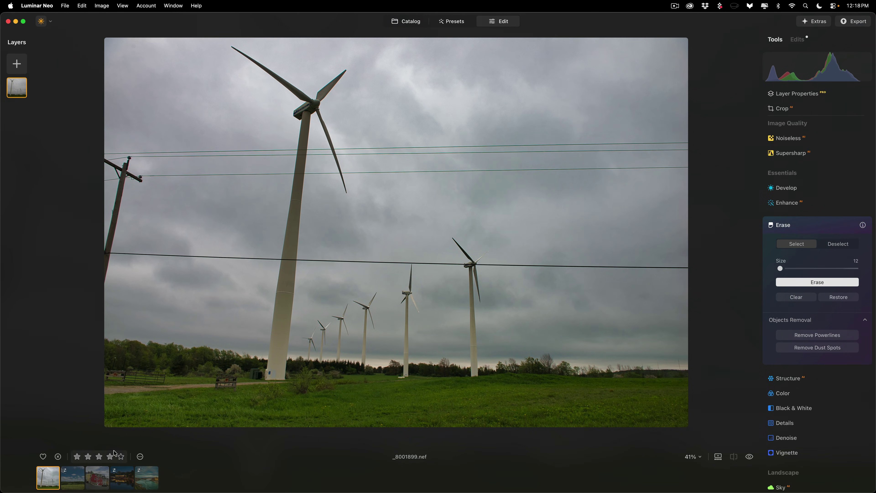
- Open AdobeStock_220451079.jpeg and auto-remove its power lines with Erase
{"action": "left_click", "coordinate": [103, 479]}
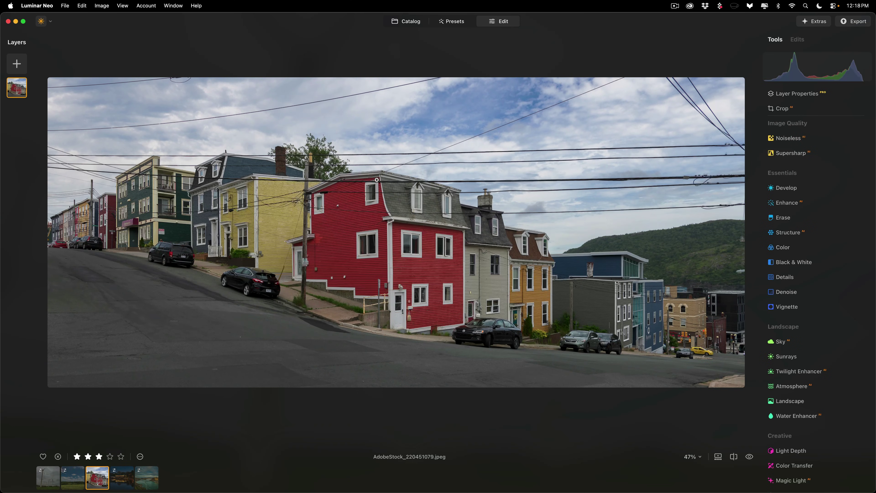
{"action": "left_click", "coordinate": [787, 217]}
{"action": "left_click", "coordinate": [821, 335]}
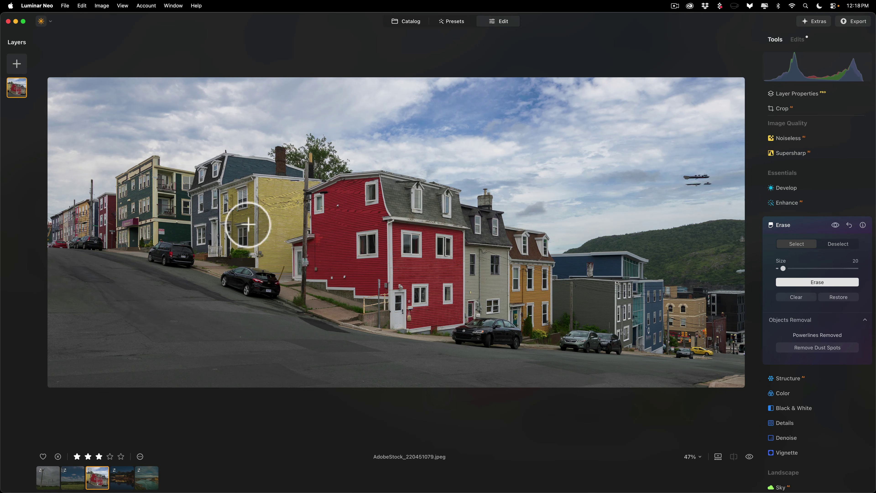
- Check the wires at 100%, then brush over the airplanes in the sky and erase them
{"action": "key", "text": "super+equal"}
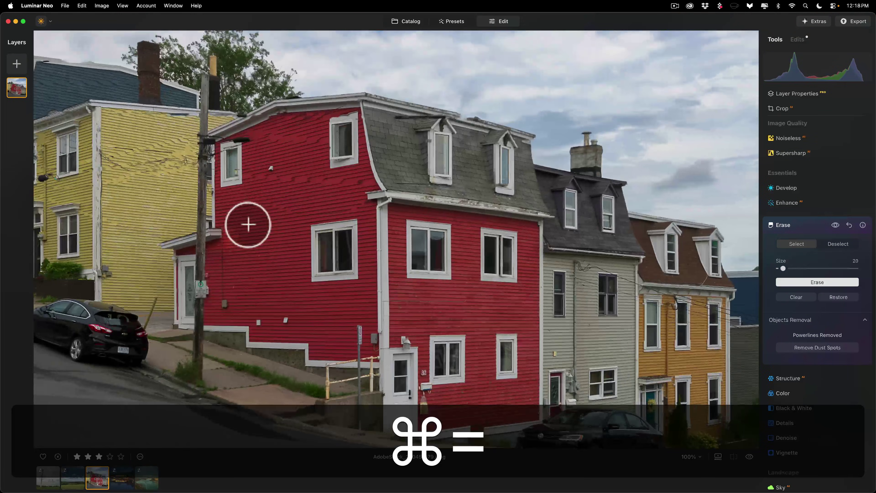
{"action": "scroll", "coordinate": [218, 190], "scroll_direction": "left", "scroll_amount": 2}
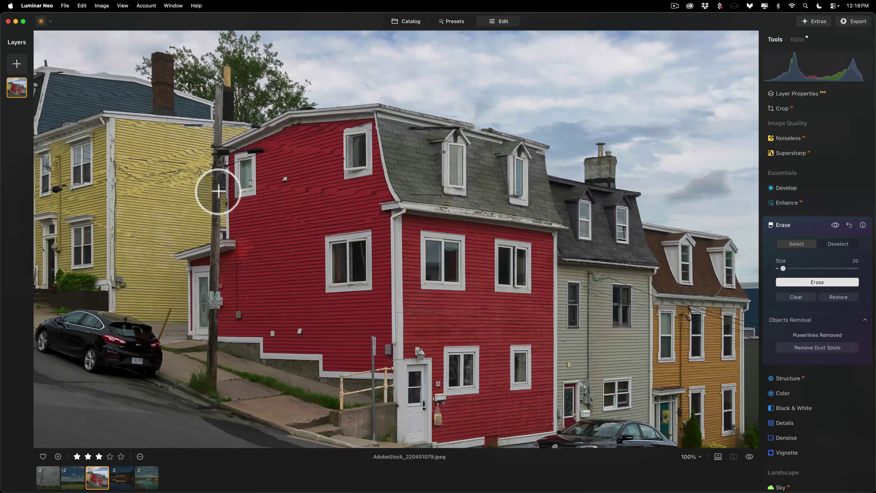
{"action": "scroll", "coordinate": [218, 191], "scroll_direction": "left", "scroll_amount": 10}
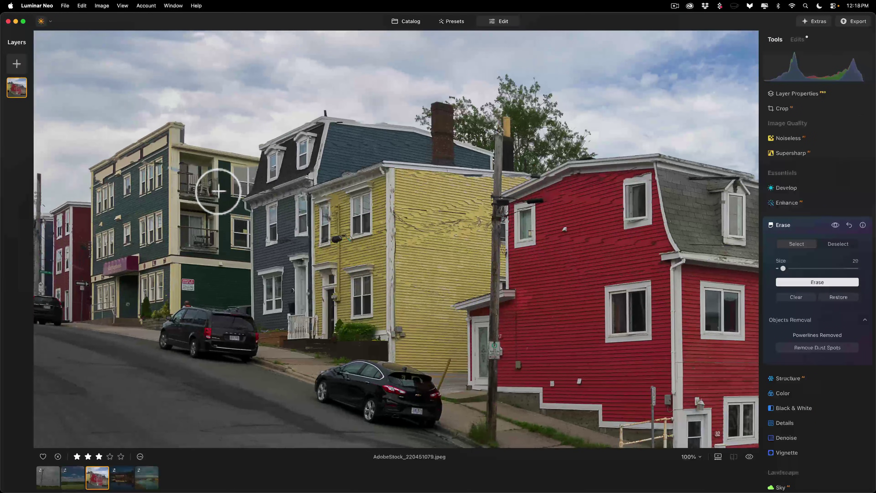
{"action": "key", "text": "super+0"}
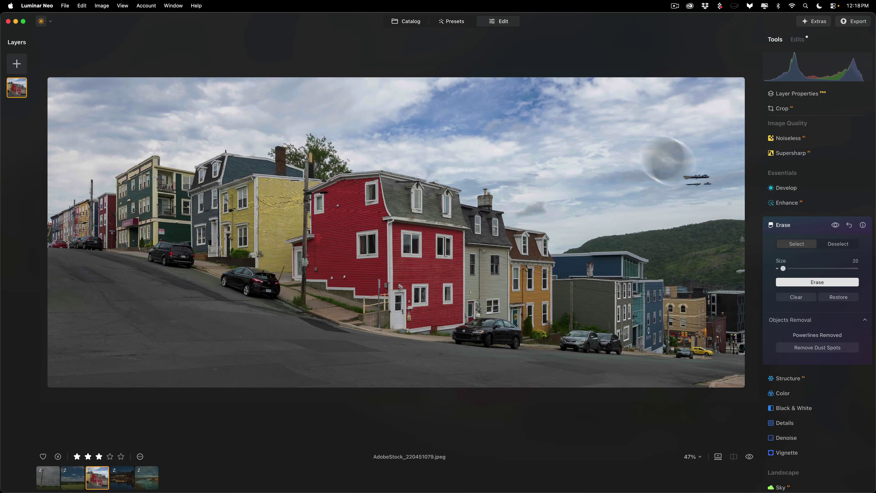
{"action": "mouse_move", "coordinate": [681, 176]}
{"action": "left_mouse_down"}
{"action": "mouse_move", "coordinate": [706, 176]}
{"action": "mouse_move", "coordinate": [685, 181]}
{"action": "left_mouse_up"}
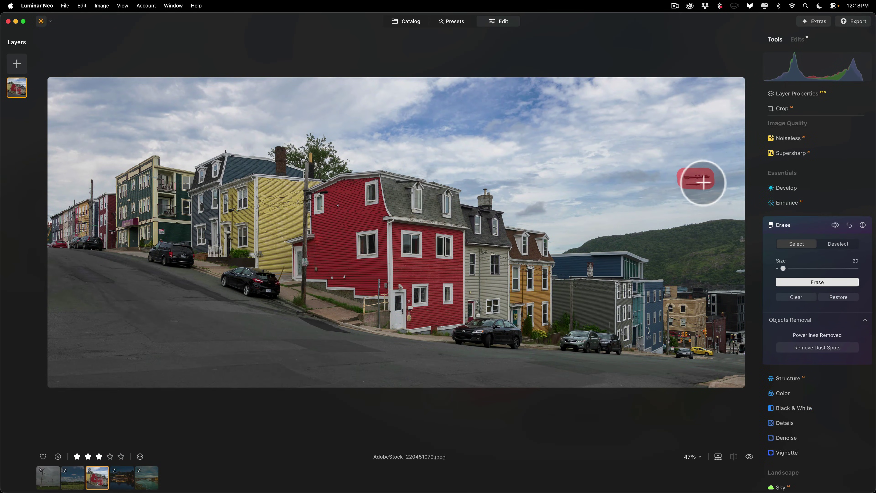
{"action": "left_click", "coordinate": [813, 281]}
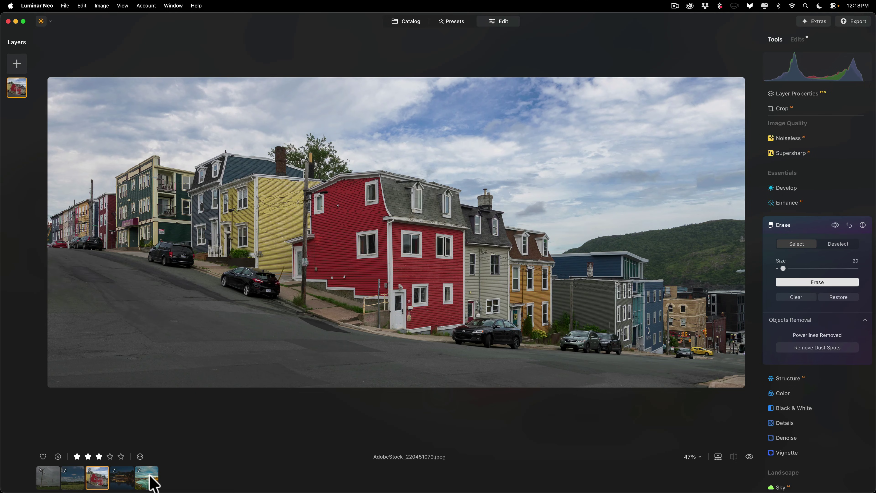
{"action": "left_click", "coordinate": [152, 482]}
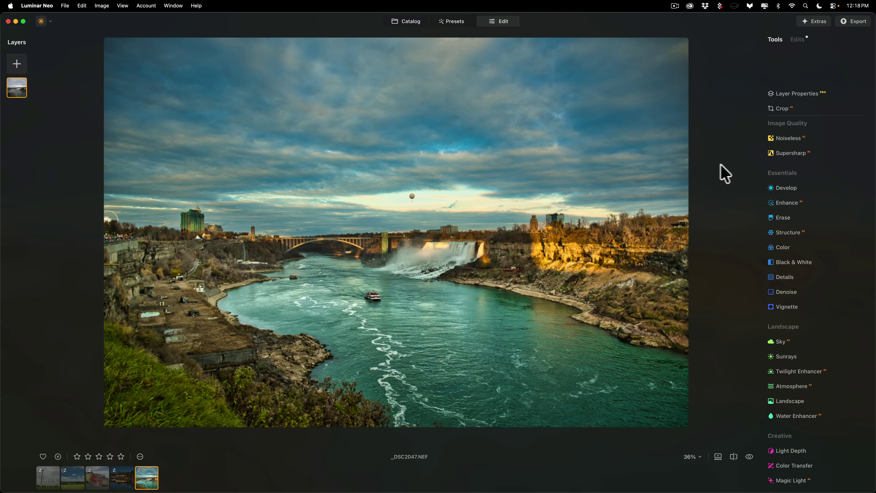
{"action": "left_click", "coordinate": [851, 92]}
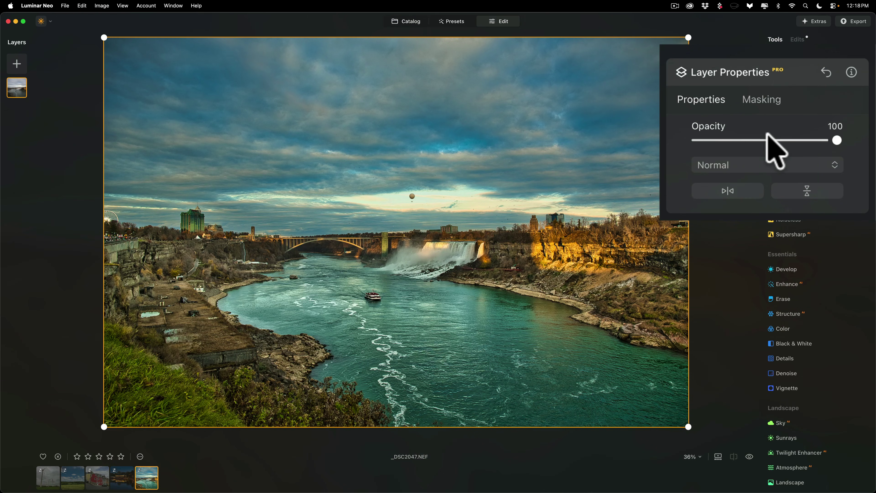
{"action": "left_click", "coordinate": [807, 76]}
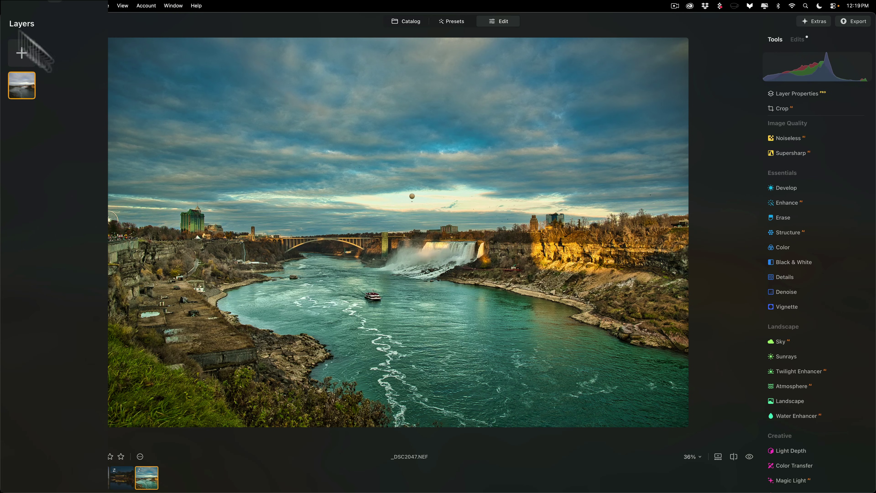
- Start a new layer and cancel the Load Image file picker without loading anything
{"action": "left_click", "coordinate": [23, 53]}
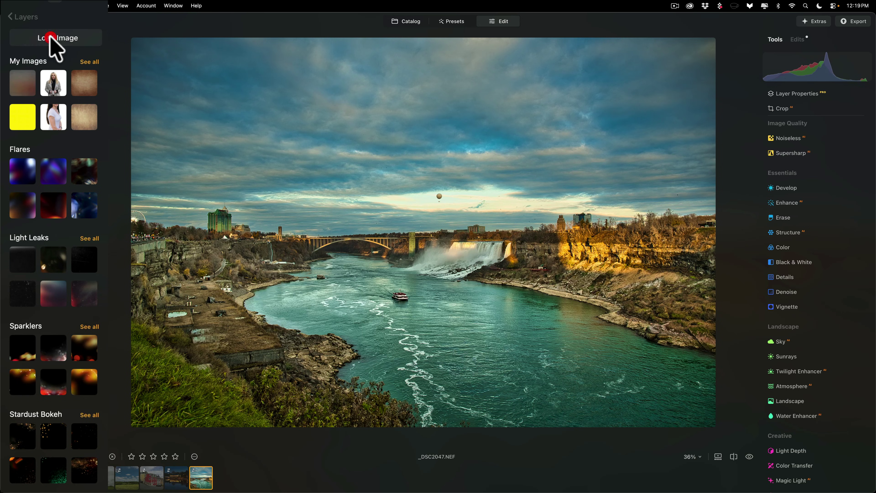
{"action": "left_click", "coordinate": [50, 37]}
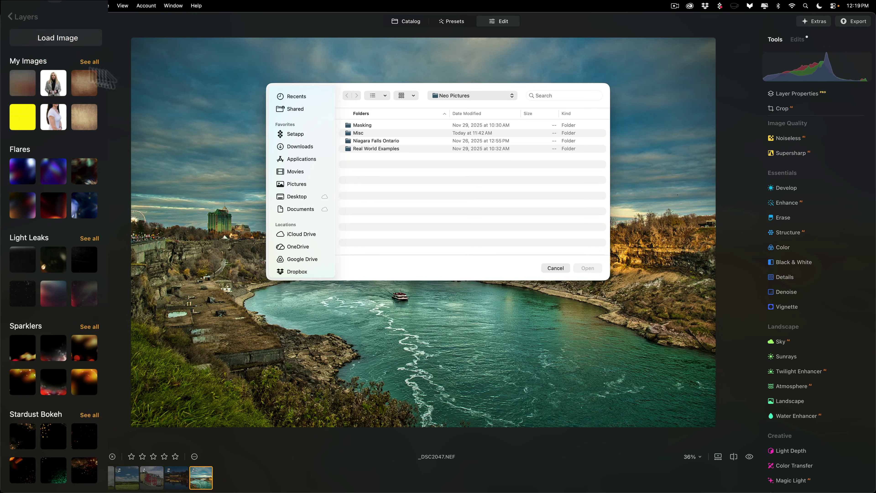
{"action": "left_click", "coordinate": [551, 269]}
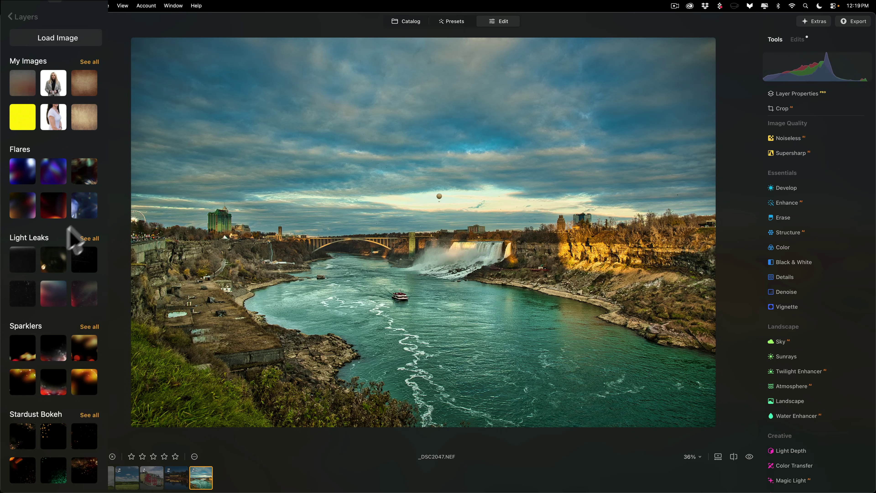
- Page forward and back through the Light Leaks overlay carousel
{"action": "left_click", "coordinate": [103, 274]}
{"action": "left_click", "coordinate": [103, 276]}
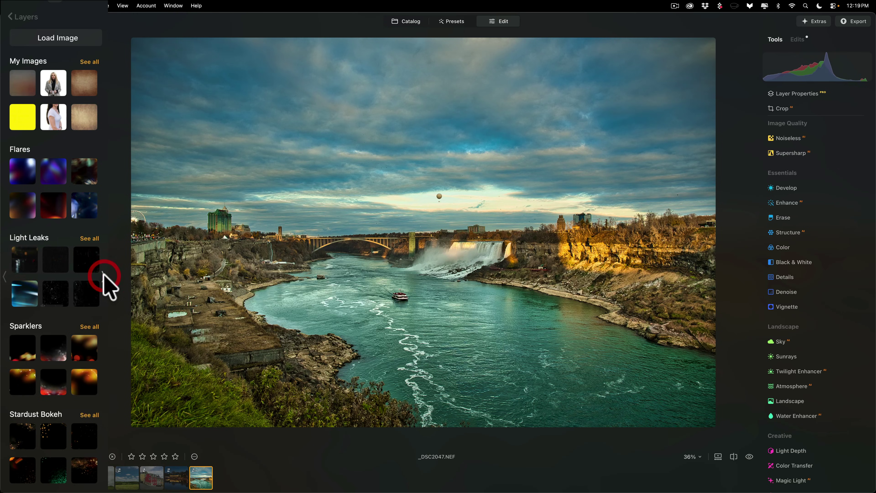
{"action": "left_click", "coordinate": [5, 276]}
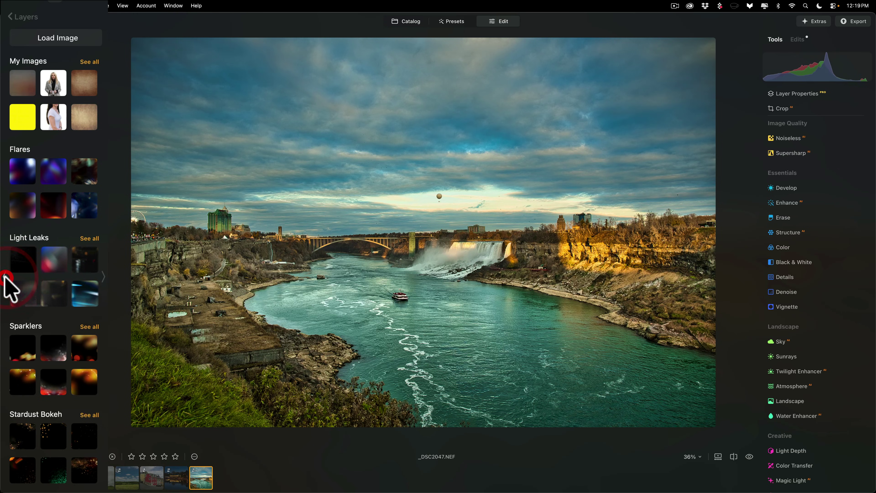
{"action": "left_click", "coordinate": [4, 275]}
{"action": "left_click", "coordinate": [3, 275]}
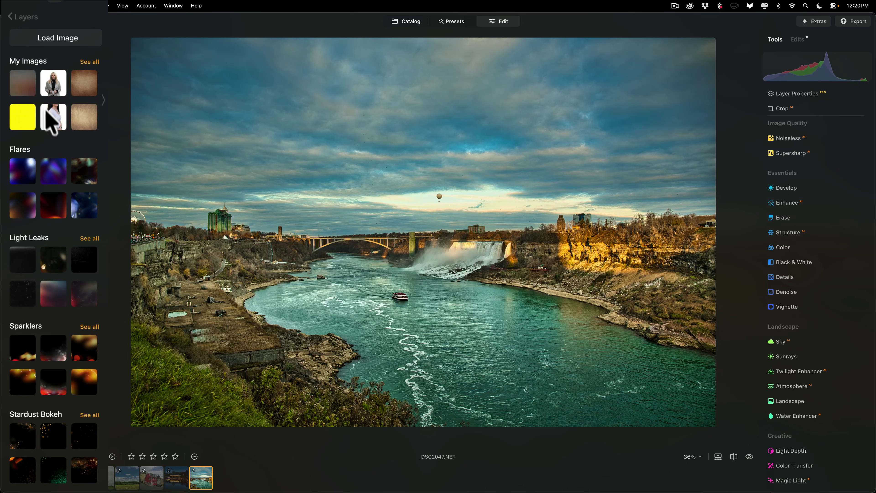
- Add the third Light Leak as a layer in Soft Light at 53% opacity, flipped horizontally
{"action": "left_click", "coordinate": [81, 292]}
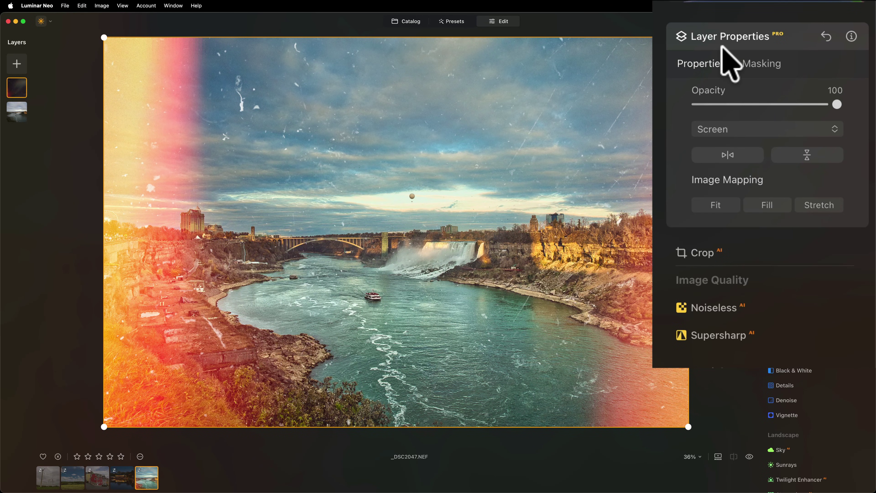
{"action": "left_click", "coordinate": [773, 127]}
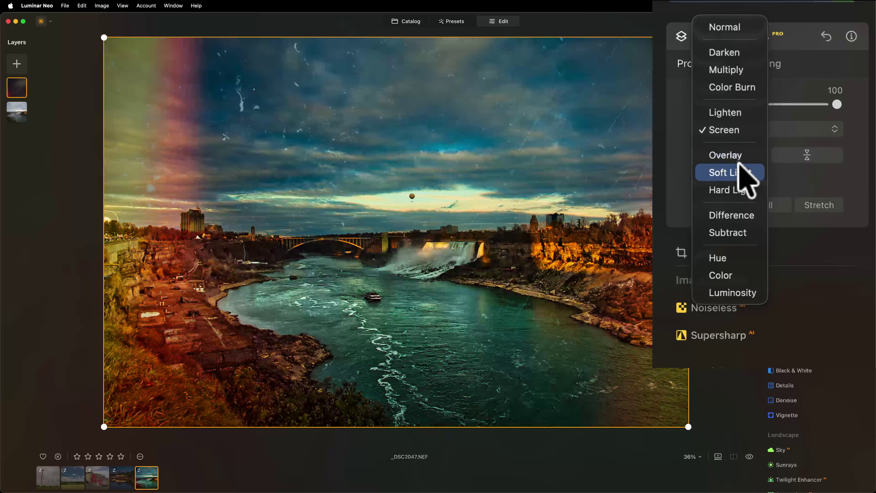
{"action": "left_click", "coordinate": [739, 166]}
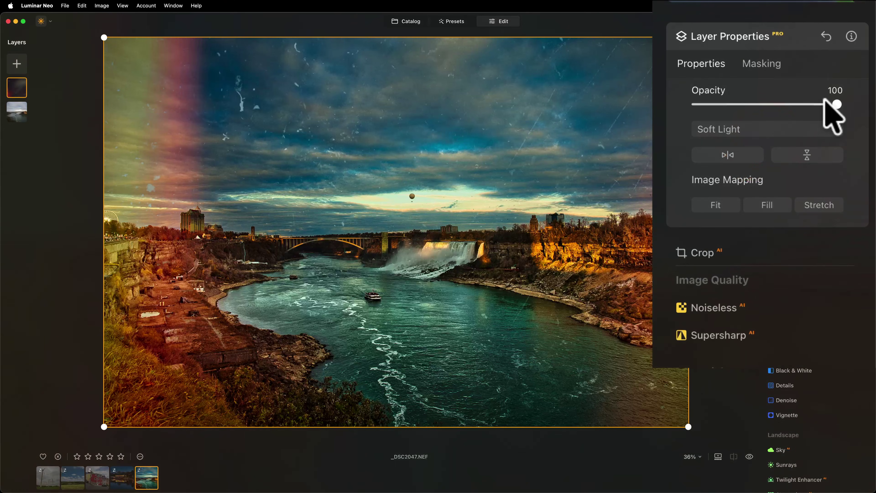
{"action": "left_click_drag", "start_coordinate": [834, 101], "coordinate": [768, 99]}
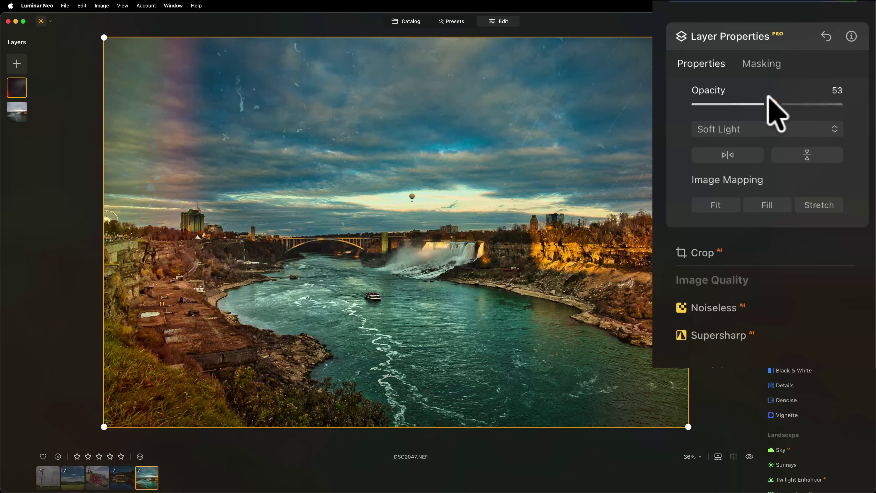
{"action": "left_click", "coordinate": [727, 154]}
{"action": "left_click", "coordinate": [818, 154]}
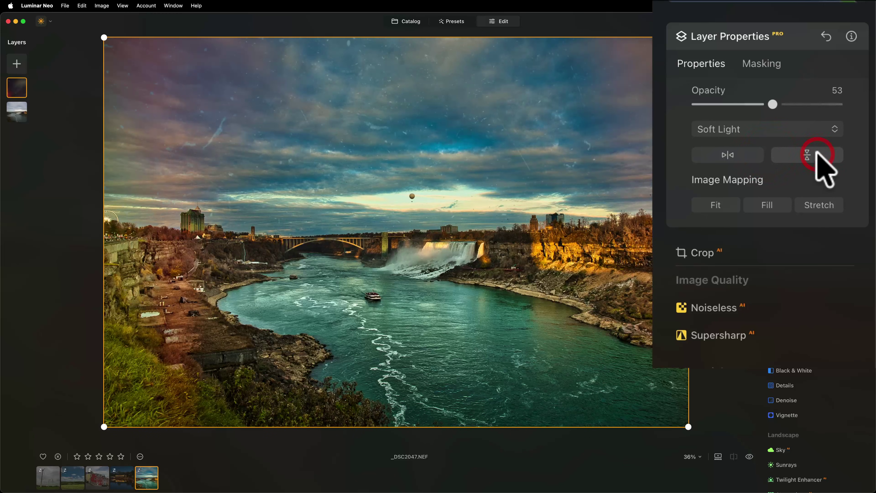
{"action": "left_click", "coordinate": [818, 154]}
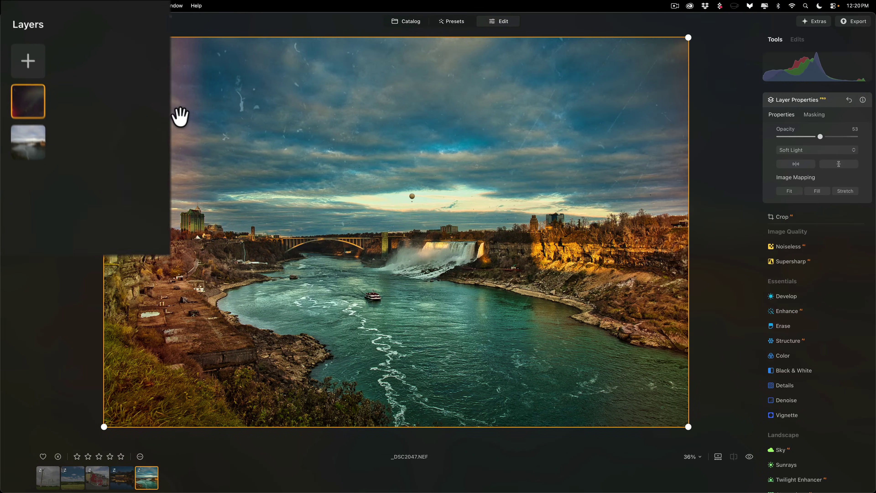
- Delete the light-leak layer and duplicate the remaining Niagara photo layer
{"action": "right_click", "coordinate": [32, 108]}
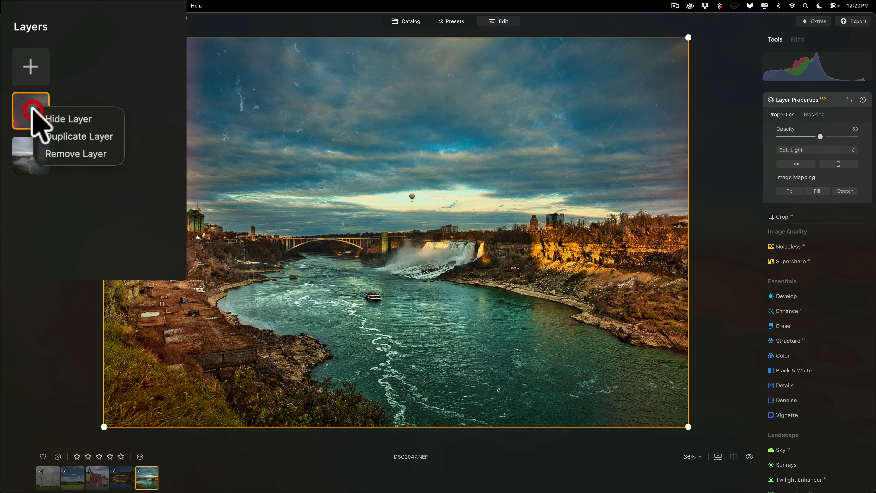
{"action": "left_click", "coordinate": [53, 149]}
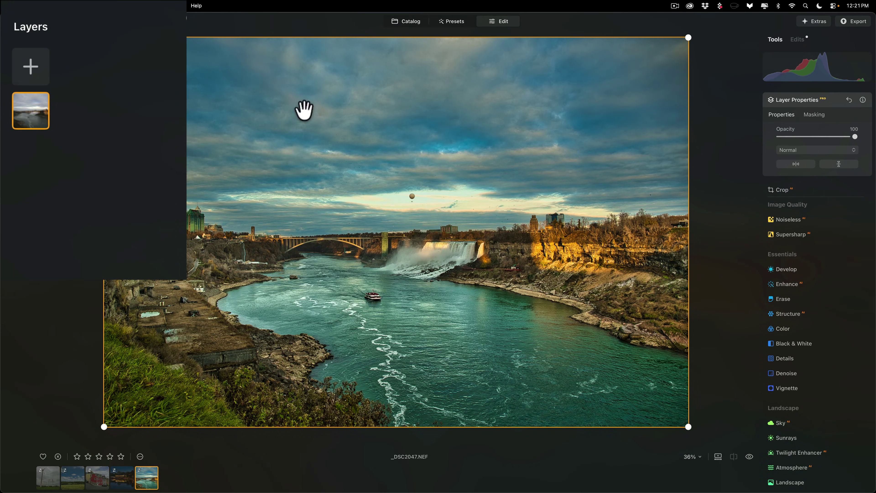
{"action": "left_click", "coordinate": [800, 100]}
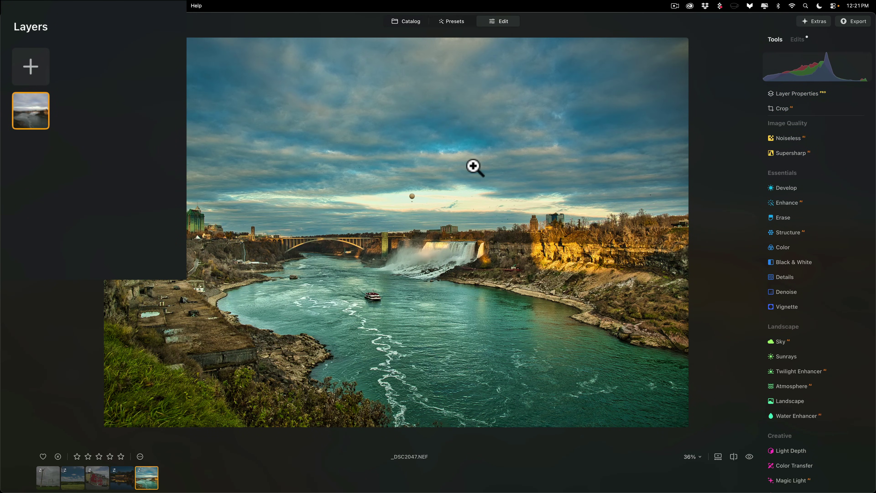
{"action": "right_click", "coordinate": [29, 117]}
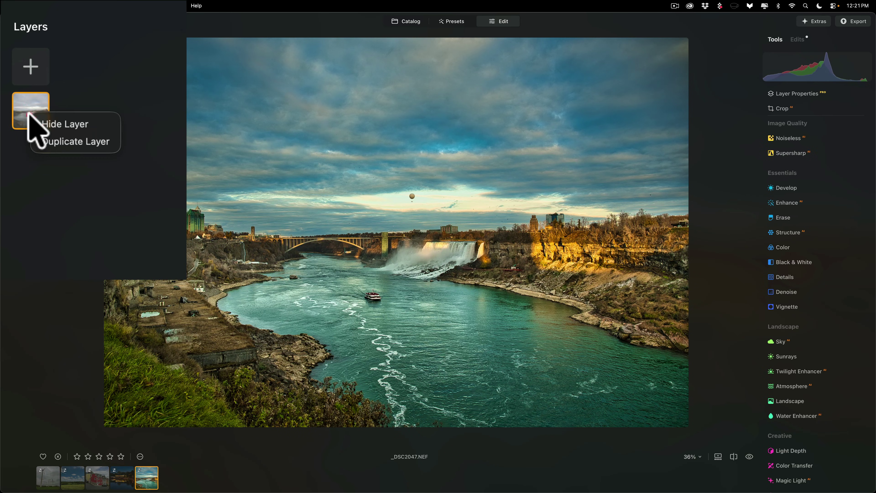
{"action": "left_click", "coordinate": [53, 137]}
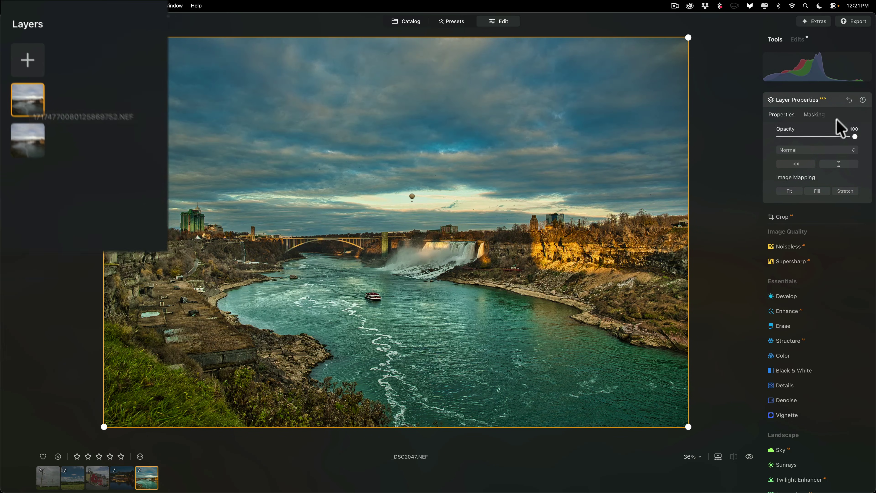
- Convert the duplicate layer to B&W with Yellow 61, Cyan 63, Blue -40, Magenta 37 luminance
{"action": "left_click", "coordinate": [837, 100]}
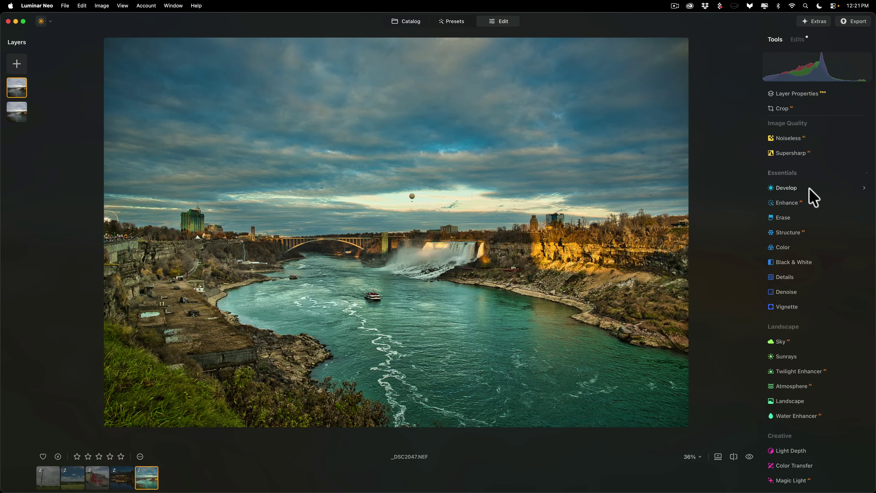
{"action": "left_click", "coordinate": [812, 263]}
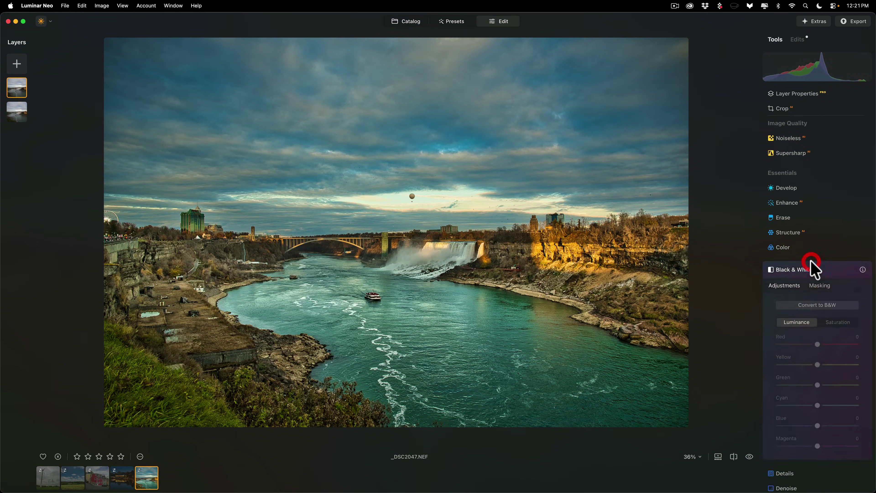
{"action": "left_click", "coordinate": [759, 204]}
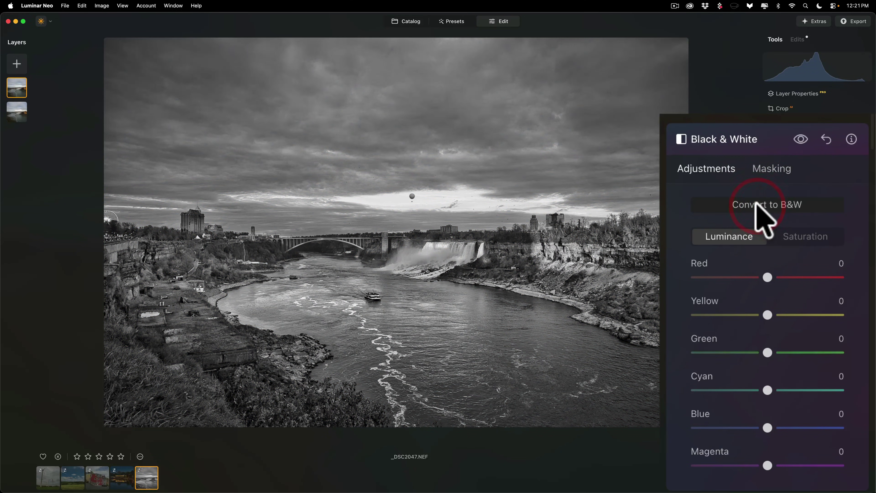
{"action": "left_click_drag", "start_coordinate": [766, 314], "coordinate": [840, 365]}
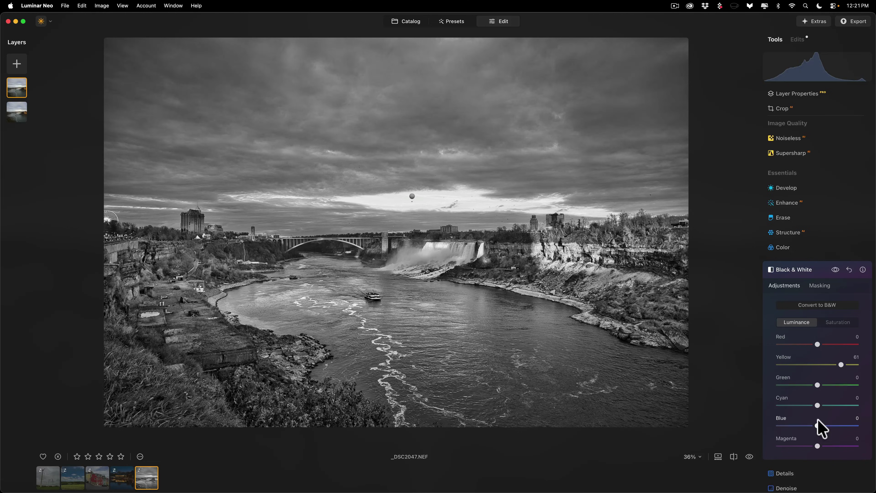
{"action": "left_click_drag", "start_coordinate": [817, 425], "coordinate": [831, 446]}
{"action": "left_click_drag", "start_coordinate": [816, 405], "coordinate": [842, 405]}
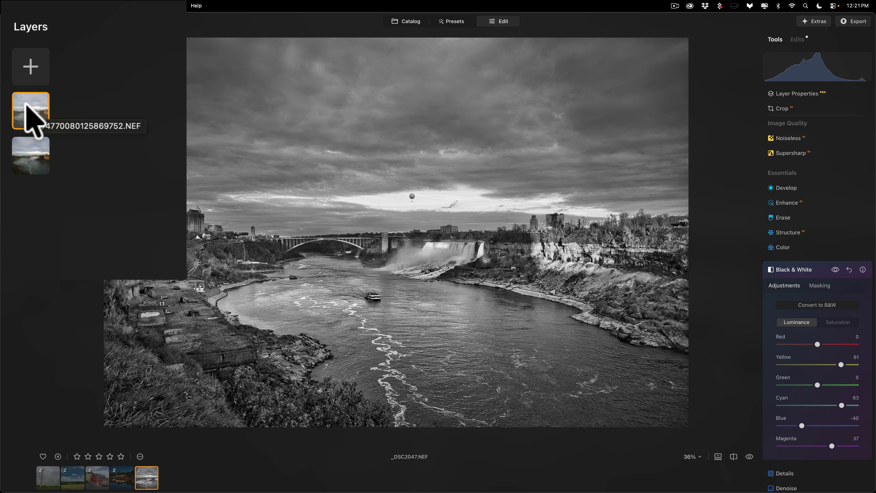
- Hide and re-show the black-and-white layer, then delete it to restore the colour photo
{"action": "right_click", "coordinate": [25, 103]}
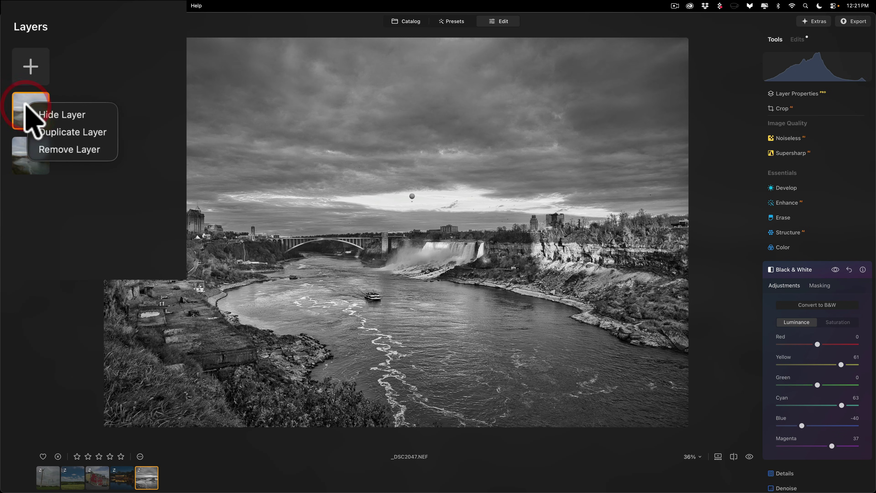
{"action": "left_click", "coordinate": [53, 117]}
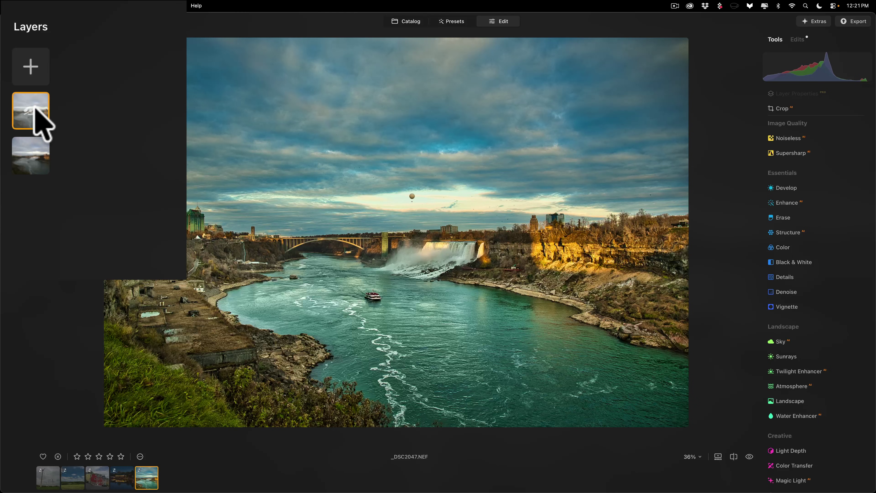
{"action": "right_click", "coordinate": [34, 108]}
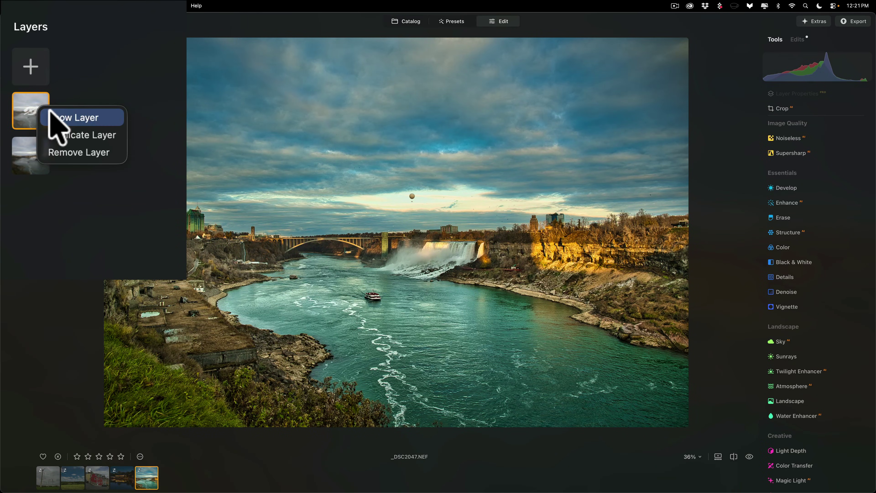
{"action": "left_click", "coordinate": [48, 111]}
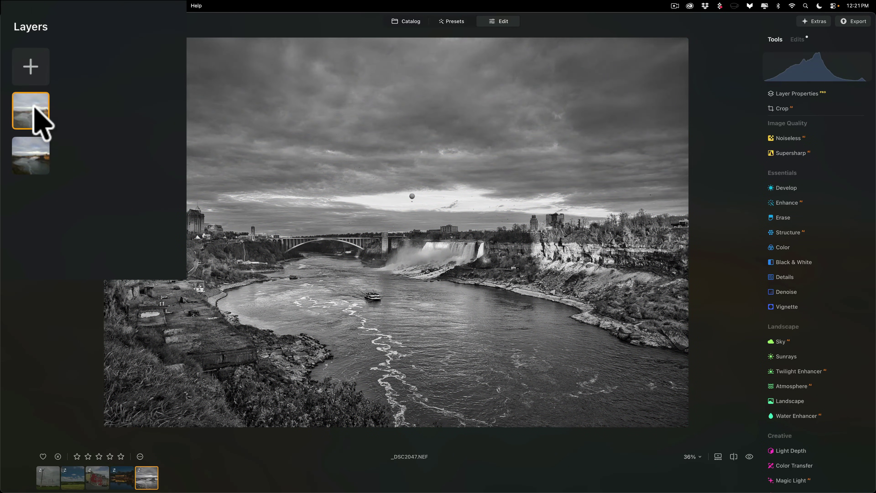
{"action": "right_click", "coordinate": [34, 108]}
{"action": "left_click", "coordinate": [29, 108]}
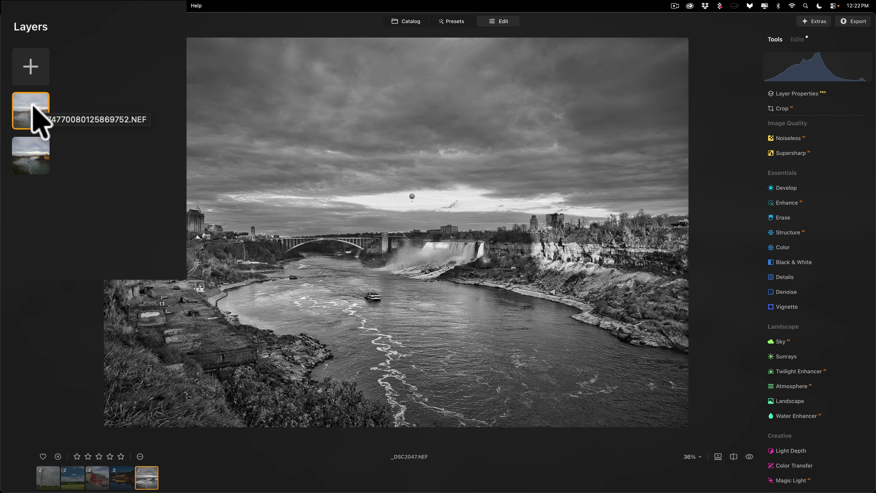
{"action": "right_click", "coordinate": [30, 103]}
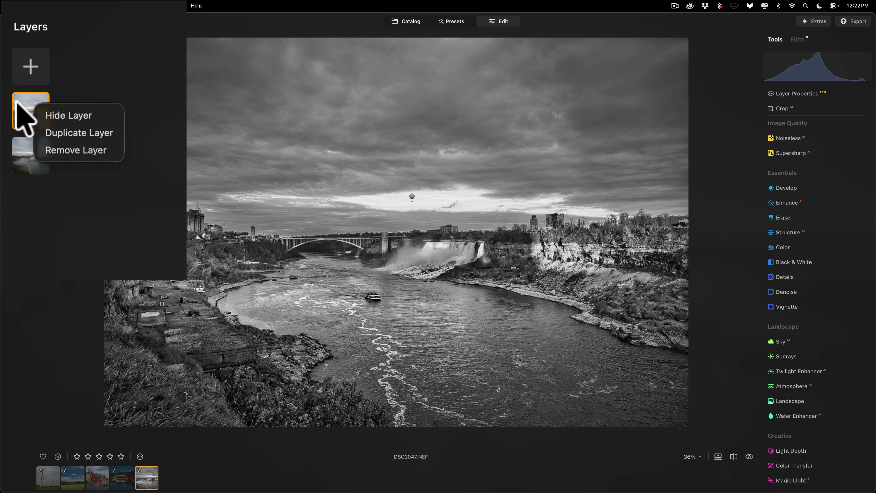
{"action": "left_click", "coordinate": [62, 149]}
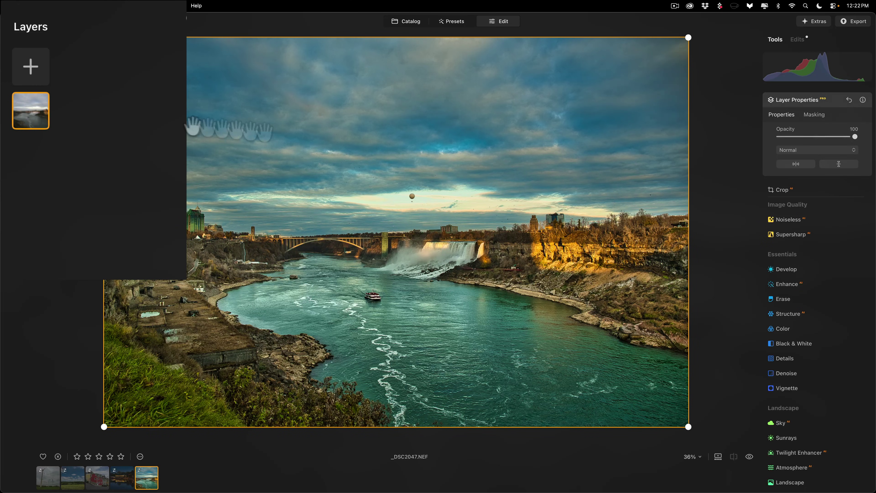
- Collapse the Layer Properties panel on the single-layer Niagara photo _DSC2047.NEF
{"action": "left_click", "coordinate": [802, 100]}
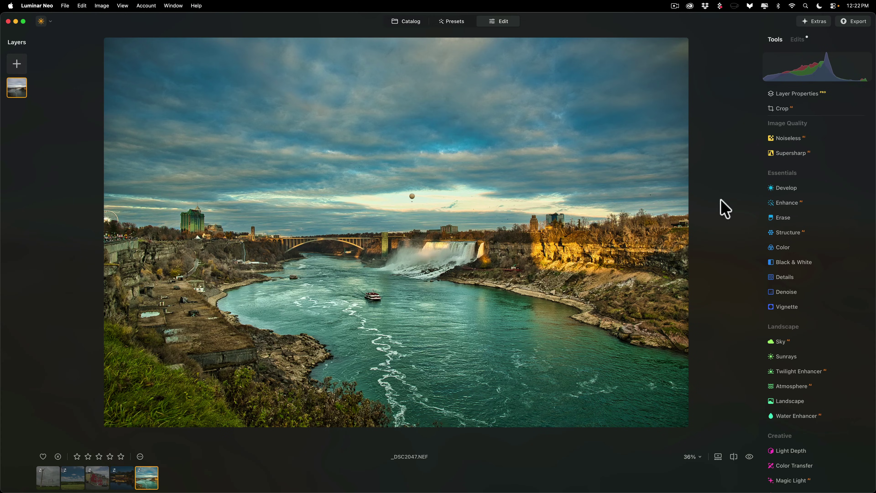
- Open the night lake photo _DSC2125.ARW and browse the Sky tool's sky category list
{"action": "scroll", "coordinate": [788, 221], "scroll_direction": "down", "scroll_amount": 2}
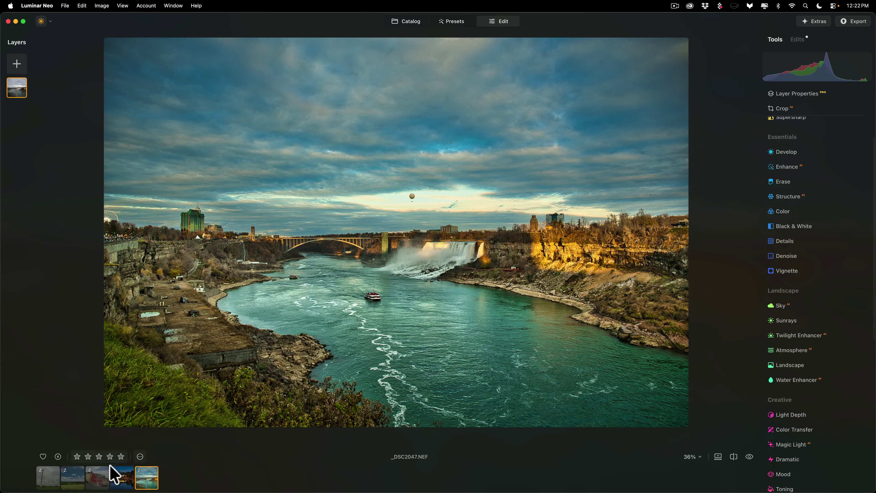
{"action": "left_click", "coordinate": [120, 476]}
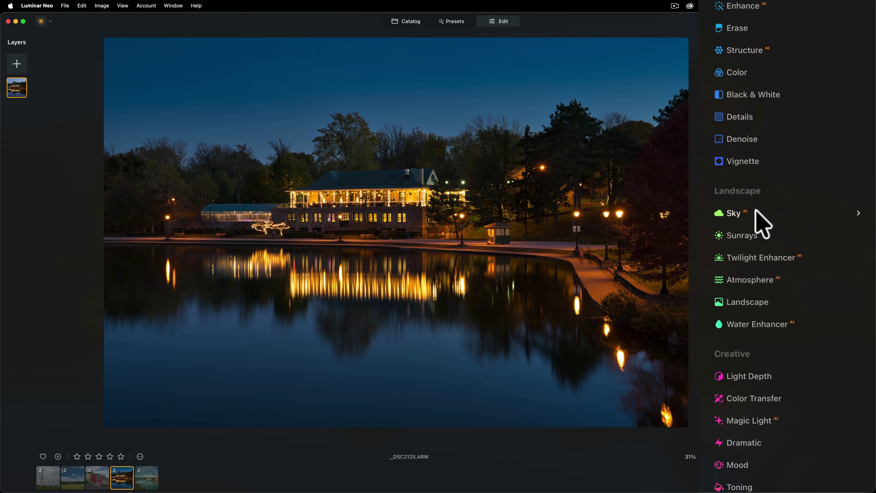
{"action": "left_click", "coordinate": [755, 211]}
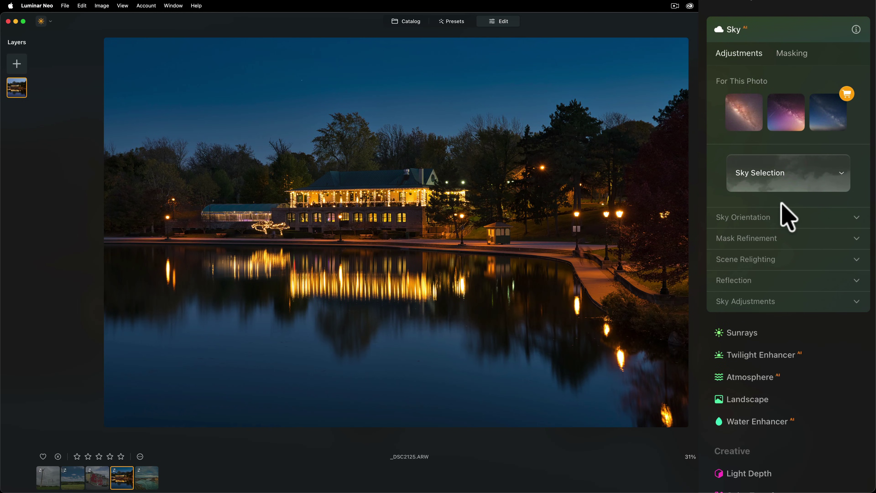
{"action": "left_click", "coordinate": [845, 185]}
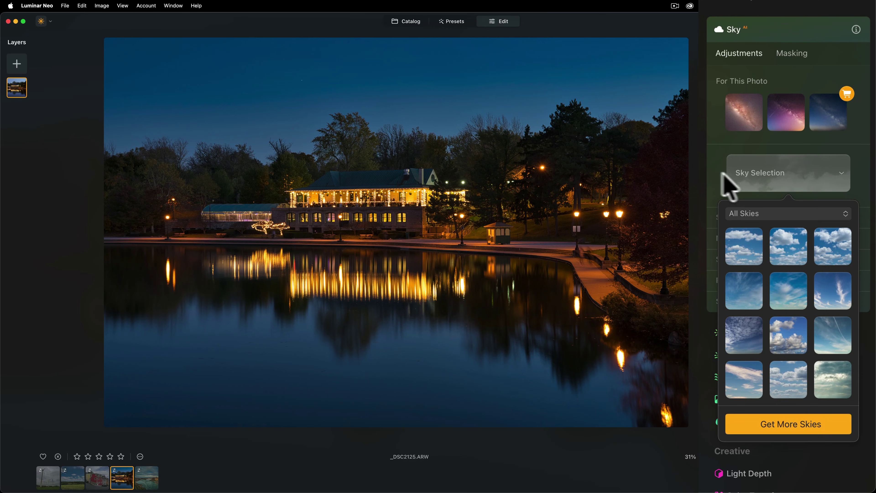
{"action": "left_click", "coordinate": [742, 173]}
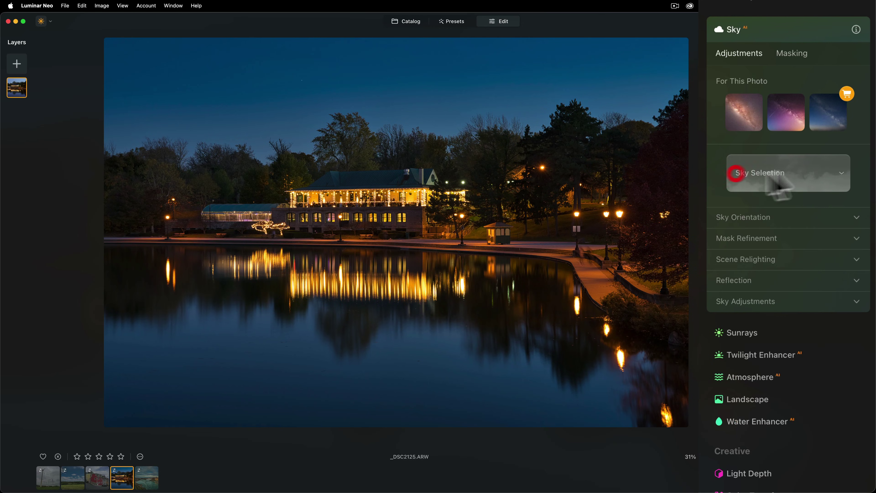
{"action": "left_click", "coordinate": [792, 172]}
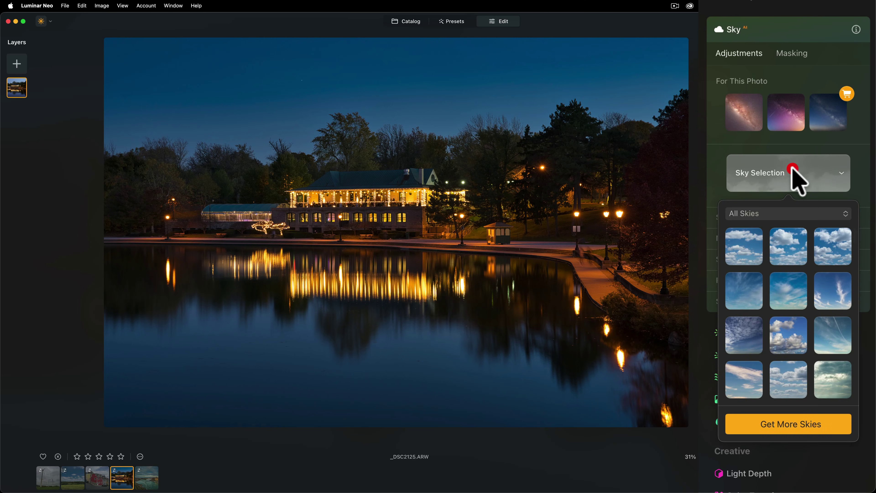
{"action": "left_click", "coordinate": [845, 216]}
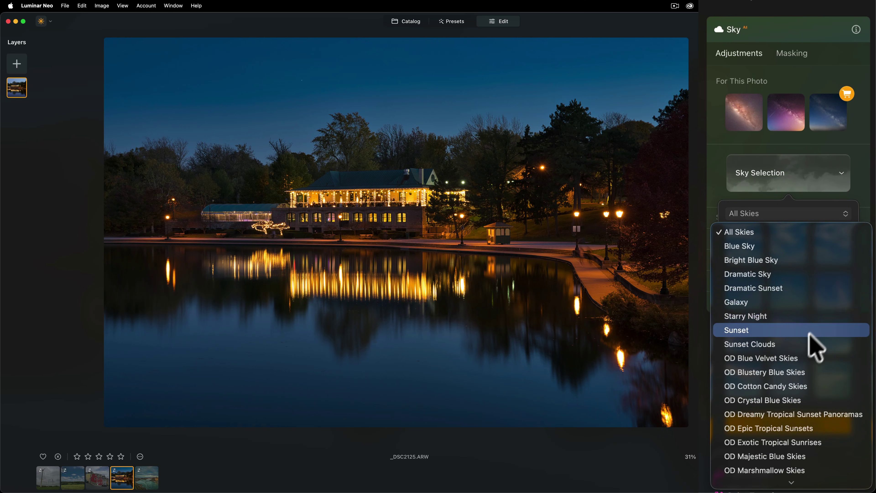
{"action": "scroll", "coordinate": [810, 352], "scroll_direction": "down", "scroll_amount": 2}
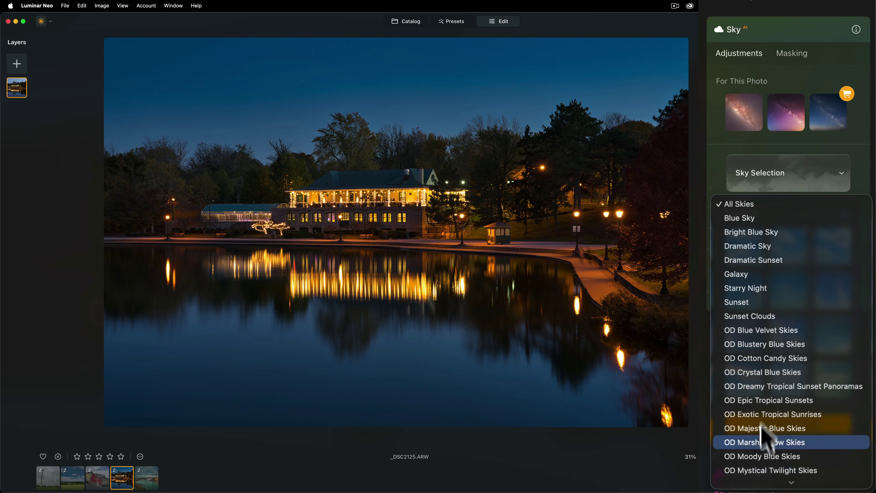
{"action": "scroll", "coordinate": [766, 411], "scroll_direction": "down", "scroll_amount": 3}
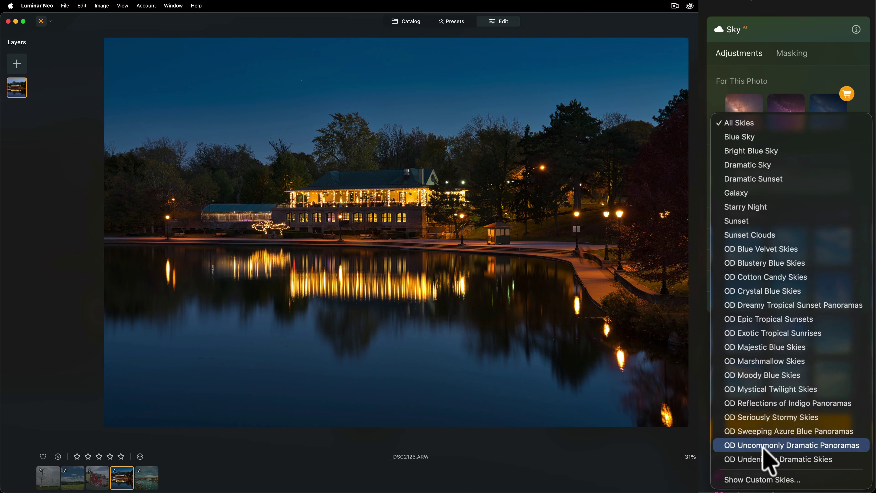
- Reveal the Custom skies folder and open the OCUDRONE Astrotopia Collection (100) folder
{"action": "left_click", "coordinate": [759, 480]}
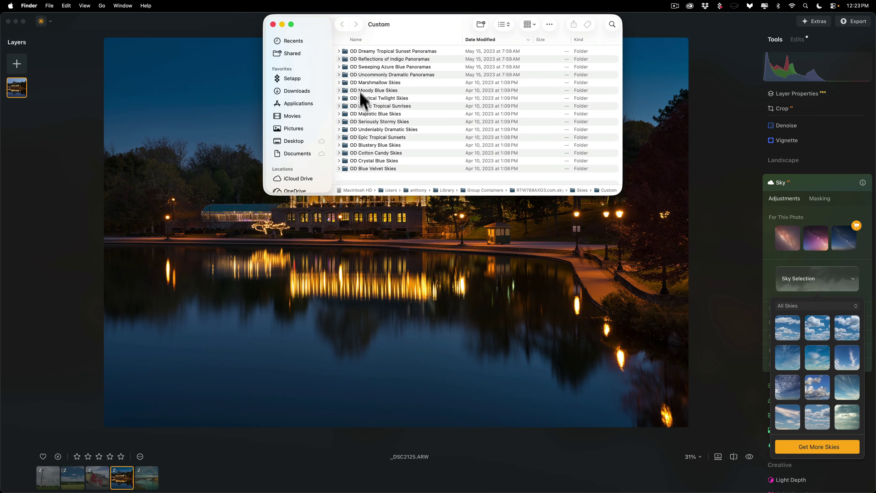
{"action": "left_click", "coordinate": [174, 36]}
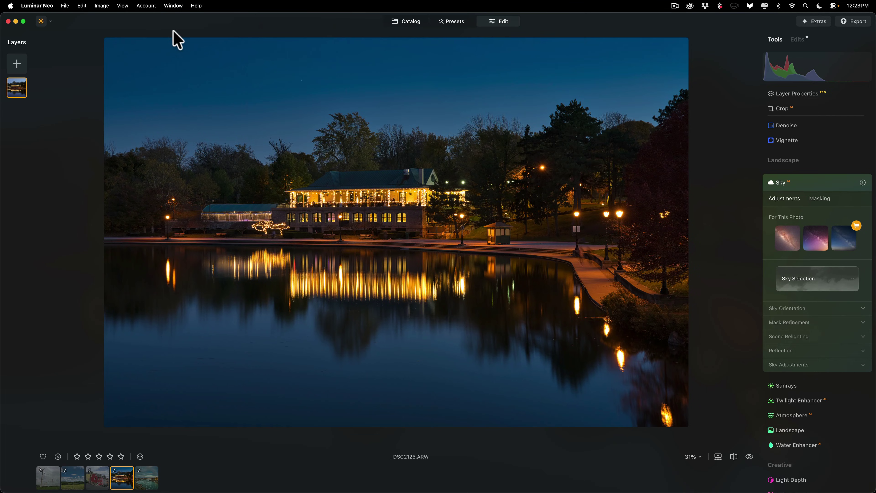
{"action": "left_click", "coordinate": [16, 21]}
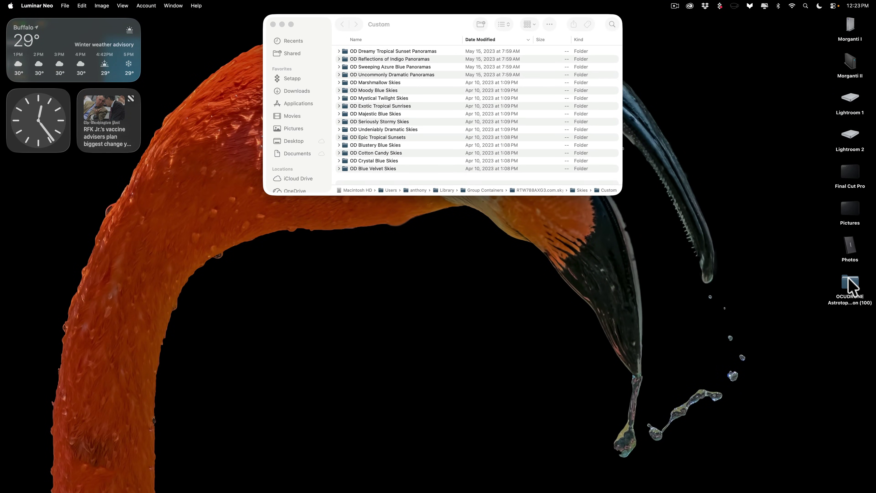
{"action": "double_click", "coordinate": [850, 283]}
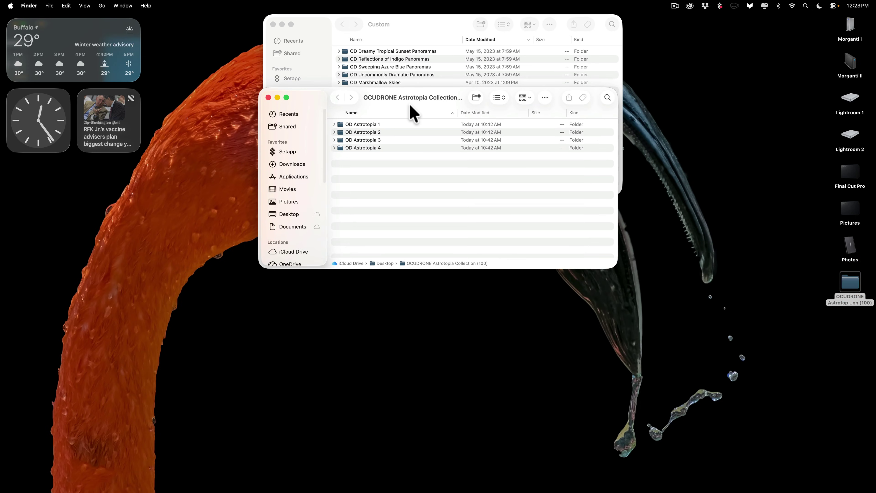
- Copy the four OD Astrotopia folders into Custom skies, then close both Finder windows
{"action": "left_click_drag", "start_coordinate": [411, 107], "coordinate": [404, 248]}
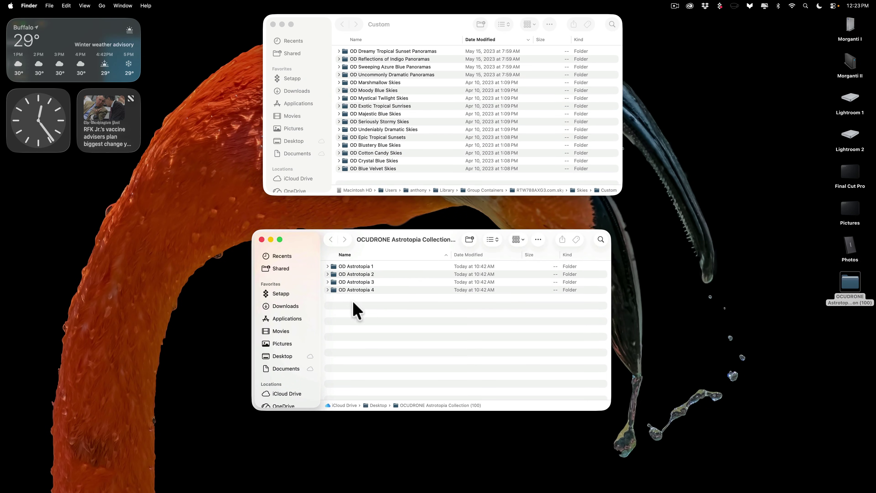
{"action": "left_click_drag", "start_coordinate": [353, 300], "coordinate": [356, 265]}
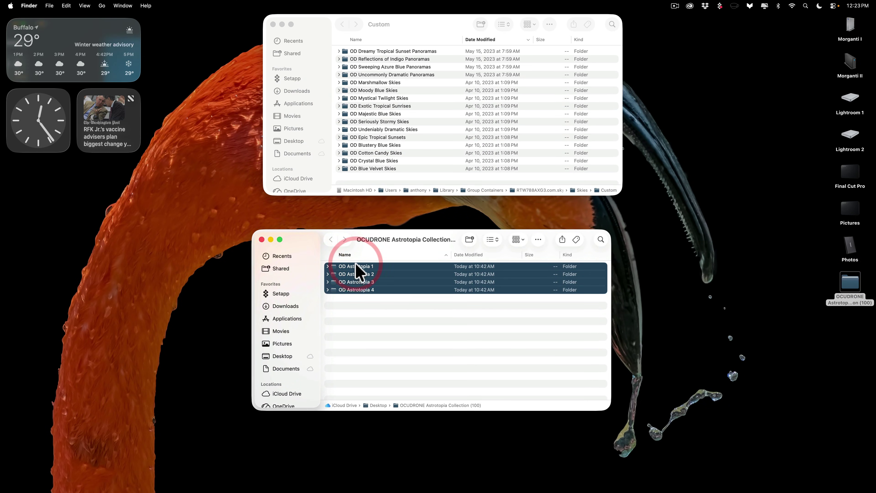
{"action": "left_click_drag", "start_coordinate": [356, 273], "coordinate": [406, 169]}
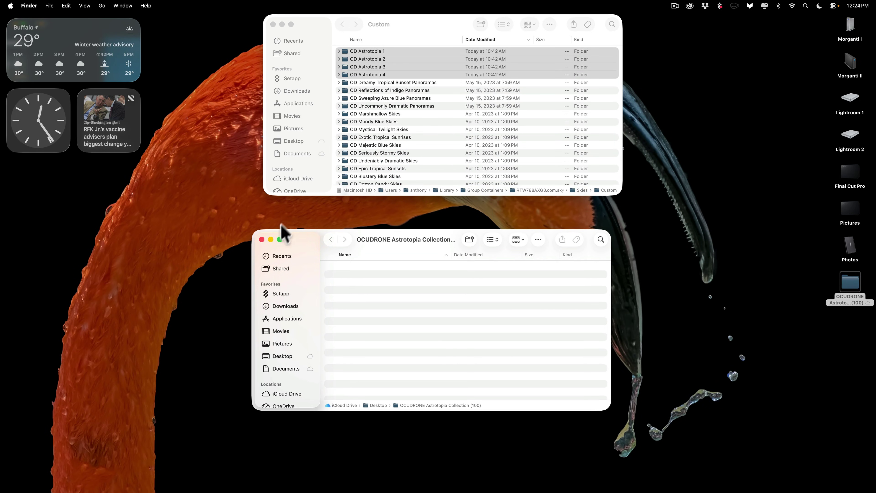
{"action": "left_click", "coordinate": [262, 239]}
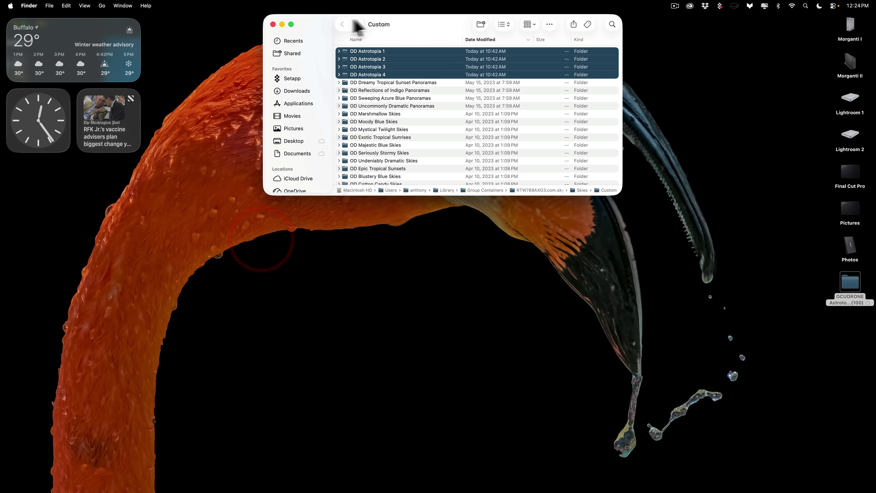
{"action": "left_click", "coordinate": [273, 24]}
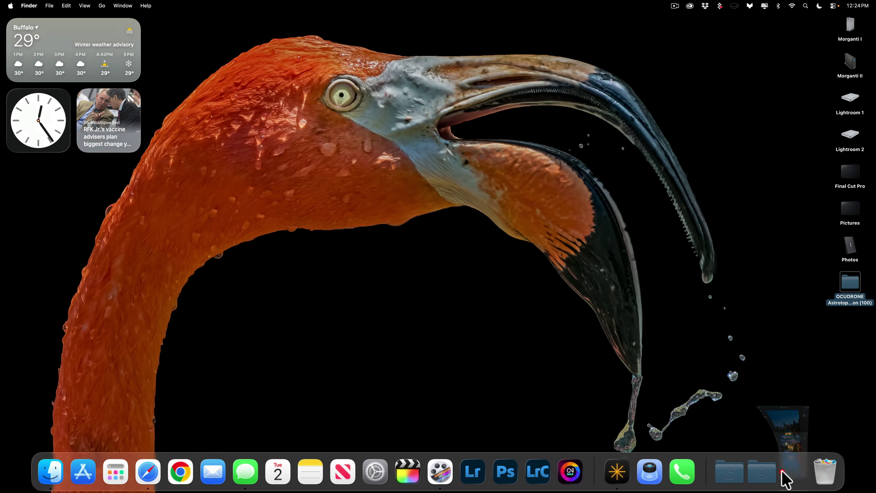
{"action": "left_click", "coordinate": [781, 472]}
- Replace the sky with Northern Lights 2 from the OD Astrotopia 1 category
{"action": "scroll", "coordinate": [807, 334], "scroll_direction": "down", "scroll_amount": 2}
{"action": "left_click", "coordinate": [804, 325]}
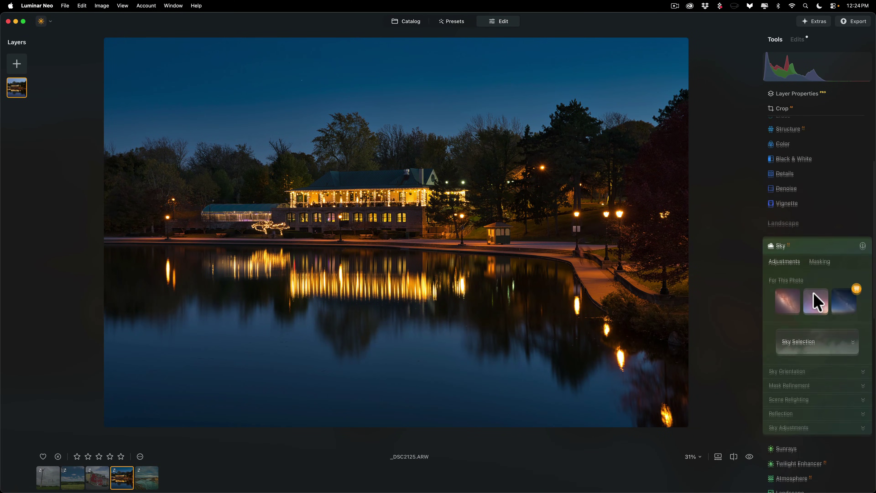
{"action": "left_click", "coordinate": [849, 330]}
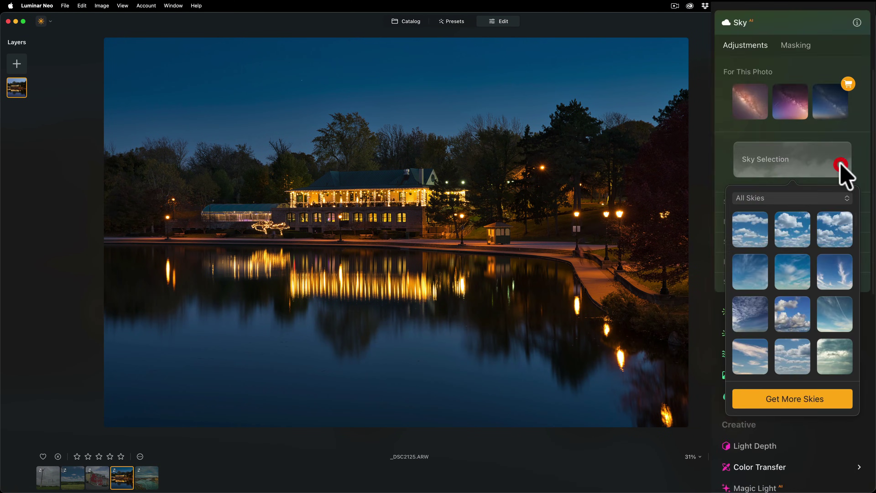
{"action": "left_click", "coordinate": [809, 198]}
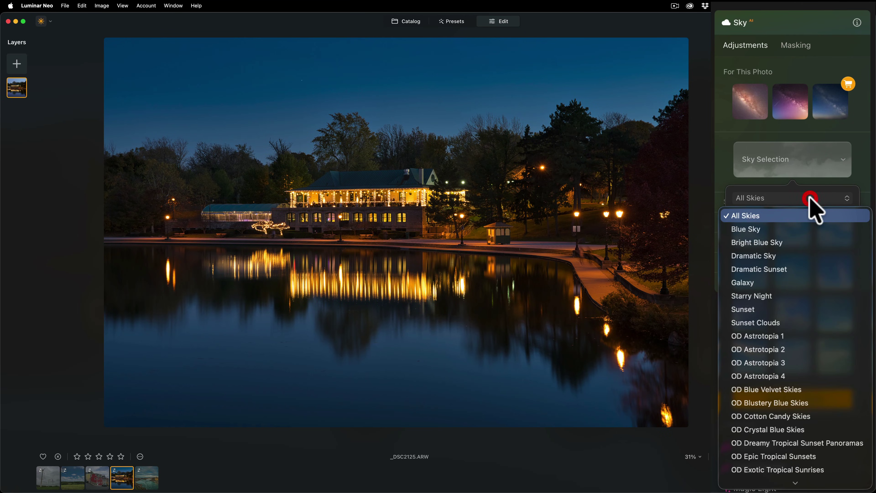
{"action": "left_click", "coordinate": [780, 334]}
{"action": "scroll", "coordinate": [799, 311], "scroll_direction": "down", "scroll_amount": 1}
{"action": "scroll", "coordinate": [804, 323], "scroll_direction": "down", "scroll_amount": 5}
{"action": "left_click", "coordinate": [754, 325]}
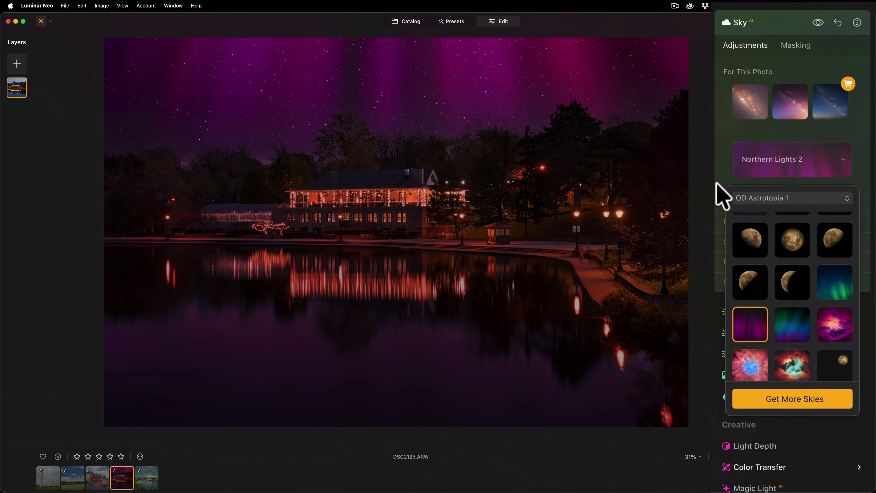
{"action": "left_click", "coordinate": [721, 193]}
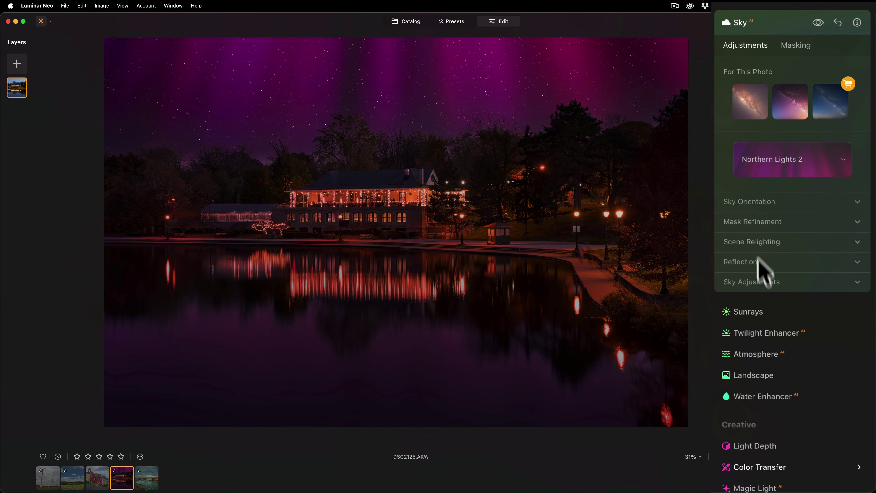
- Set the sky reflection to Reflection Amount 100 and Water Blur 16
{"action": "left_click", "coordinate": [757, 267]}
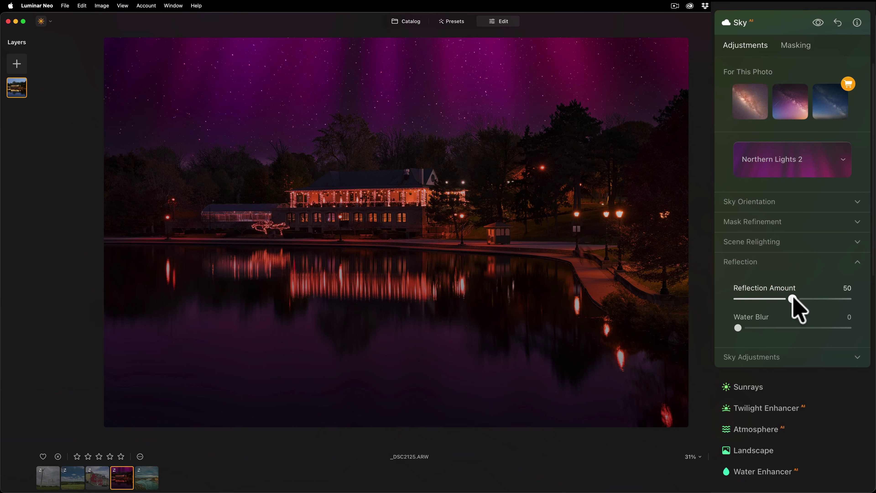
{"action": "left_click_drag", "start_coordinate": [792, 299], "coordinate": [854, 303]}
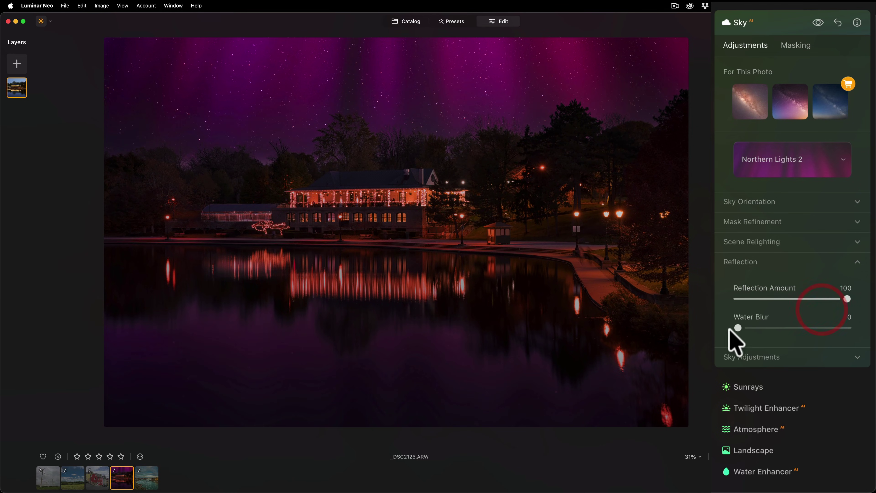
{"action": "left_click_drag", "start_coordinate": [738, 330], "coordinate": [759, 340]}
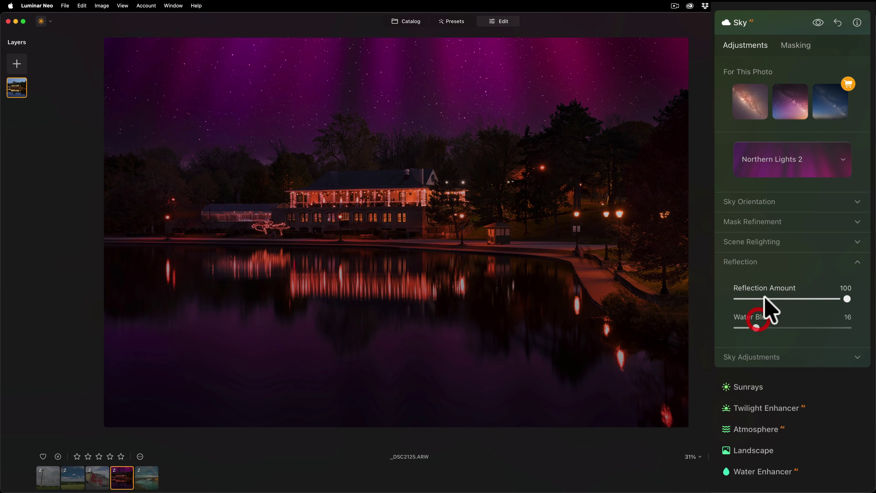
{"action": "left_click", "coordinate": [756, 262]}
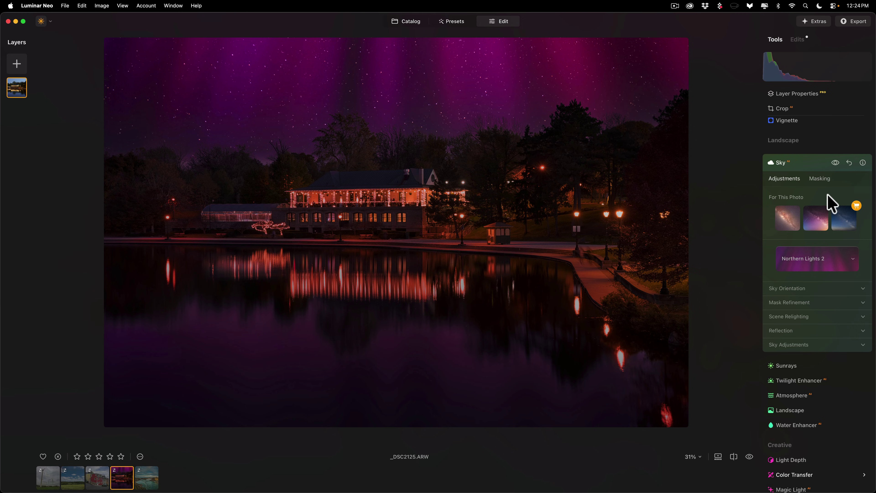
- Collapse the Sky tool panel beside the finished aurora night lake photo
{"action": "left_click", "coordinate": [809, 167]}
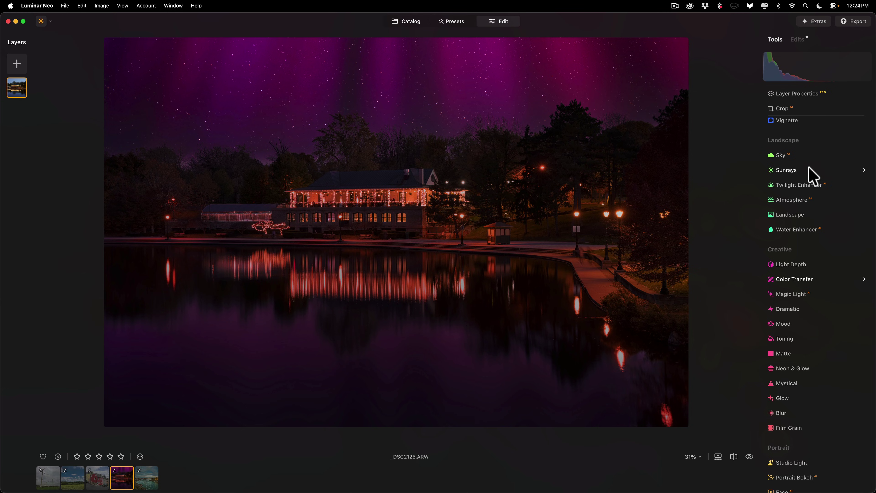